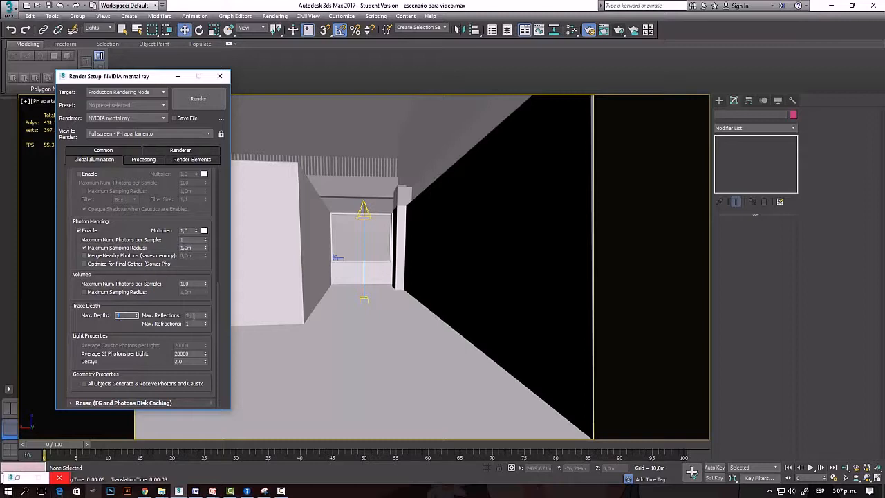
Set the photon trace max depth, reflections and refractions to 30 and the average GI photons per light to 1000000.
{"action": "left_click", "coordinate": [190, 316]}
{"action": "left_click", "coordinate": [192, 323]}
{"action": "left_click", "coordinate": [127, 316]}
{"action": "key", "text": "Tab"}
{"action": "key", "text": "Tab"}
{"action": "key", "text": "Tab"}
{"action": "type", "text": "10"}
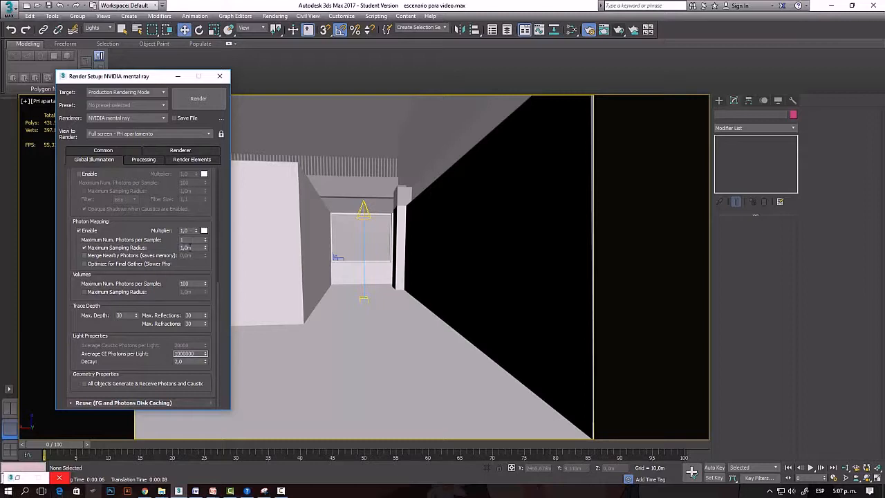
Set the photon mapping maximum sampling radius to 0,2 m.
{"action": "left_click_drag", "start_coordinate": [192, 248], "coordinate": [170, 246]}
{"action": "type", "text": "0,2"}
{"action": "key", "text": "Return"}
Switch the viewport to the Camara segundo apartamento camera.
{"action": "left_click", "coordinate": [327, 351]}
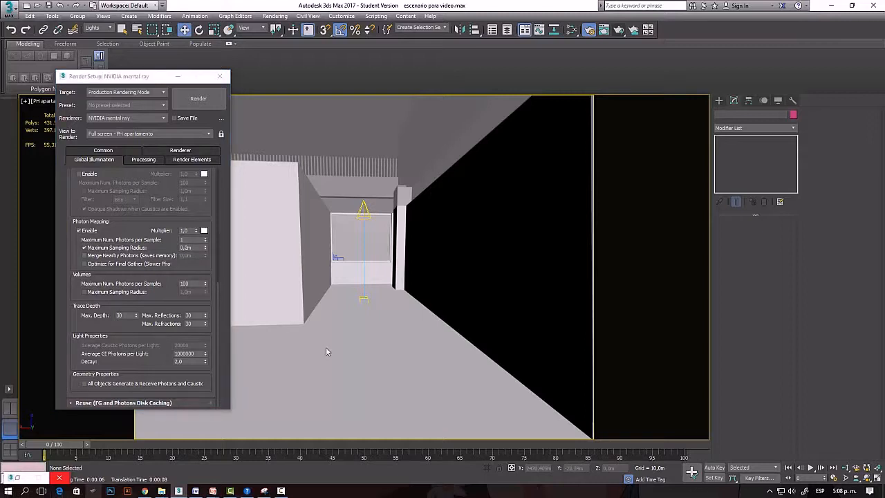
{"action": "key", "text": "c"}
{"action": "key", "text": "Down"}
{"action": "key", "text": "Down"}
{"action": "key", "text": "Down"}
{"action": "key", "text": "Down"}
{"action": "key", "text": "Down"}
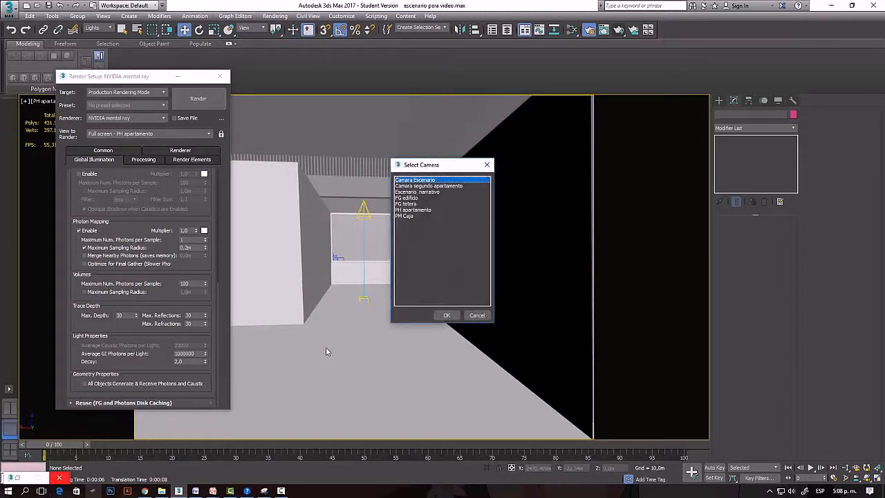
{"action": "key", "text": "Down"}
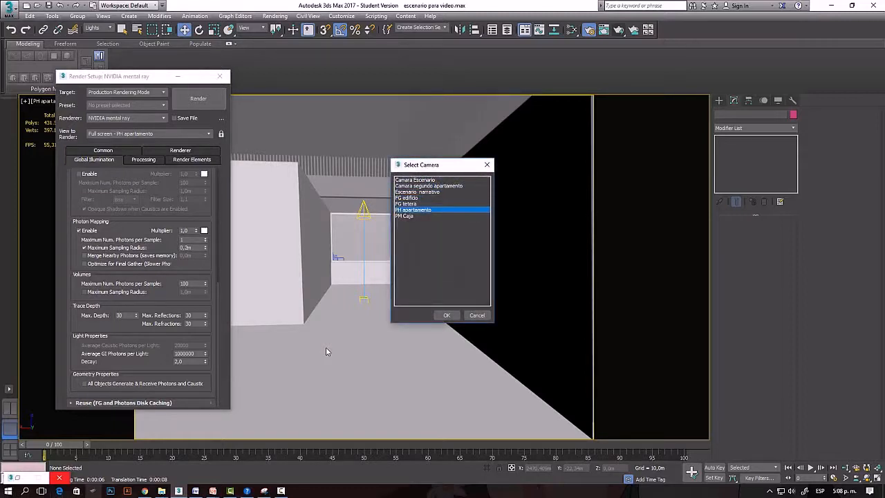
{"action": "key", "text": "Up"}
{"action": "key", "text": "Up"}
{"action": "key", "text": "Up"}
{"action": "key", "text": "Up"}
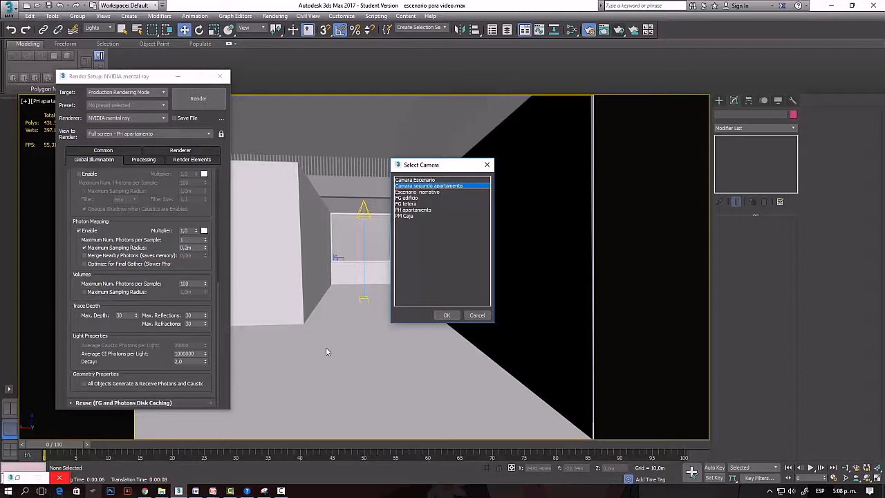
{"action": "key", "text": "Return"}
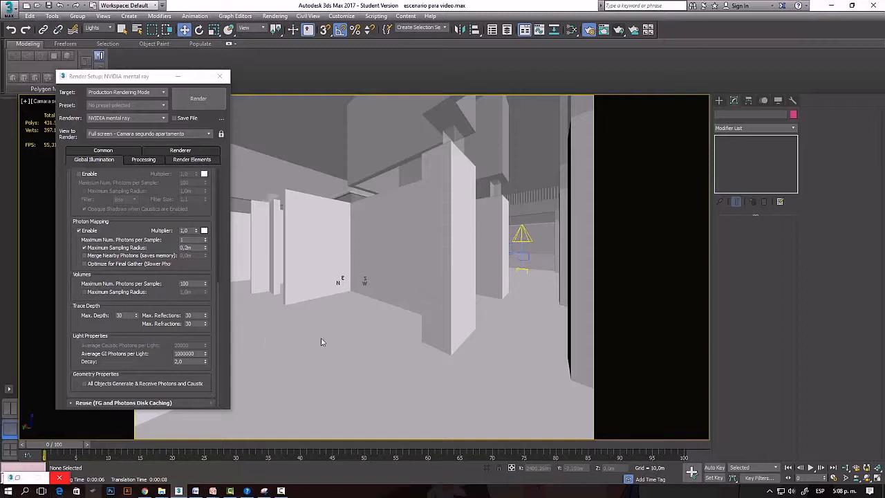
Change to a two-column viewport layout and render the Camara segundo apartamento view.
{"action": "left_click", "coordinate": [603, 32]}
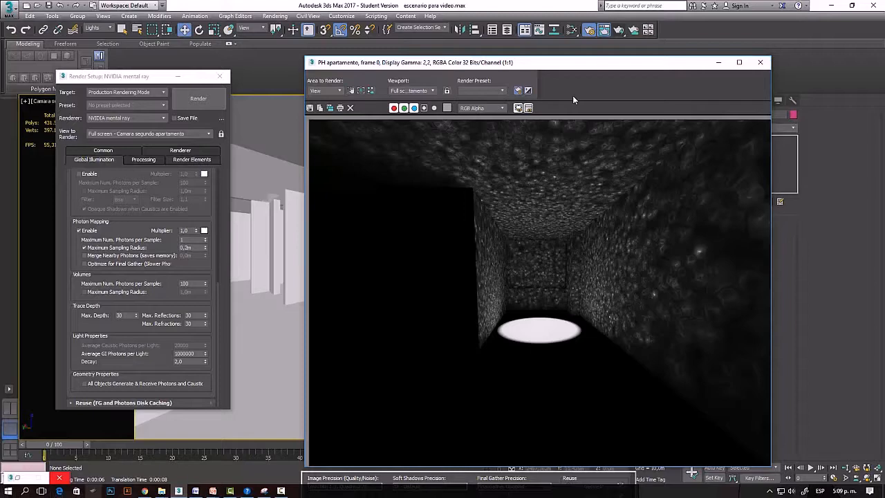
{"action": "left_click", "coordinate": [760, 62]}
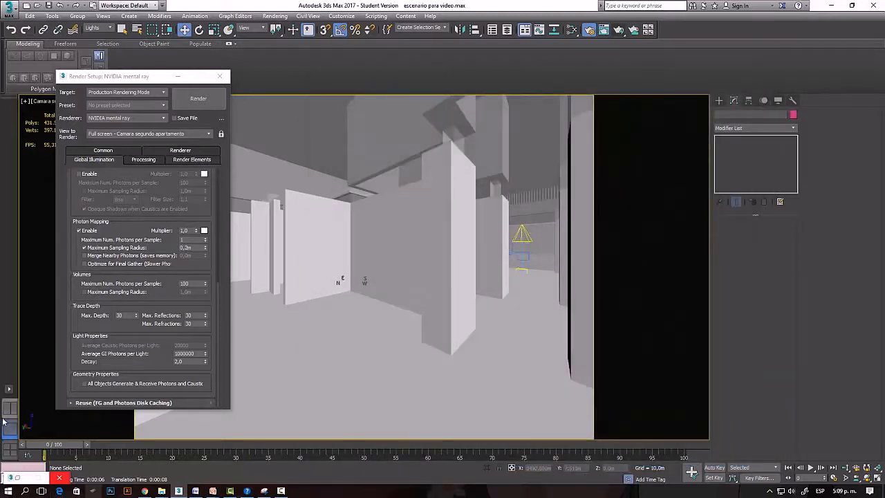
{"action": "left_click", "coordinate": [10, 410]}
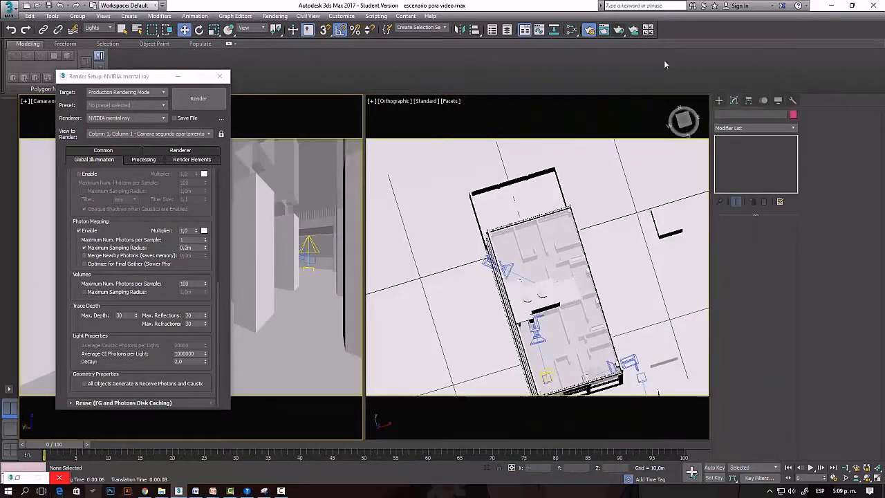
{"action": "left_click", "coordinate": [619, 30]}
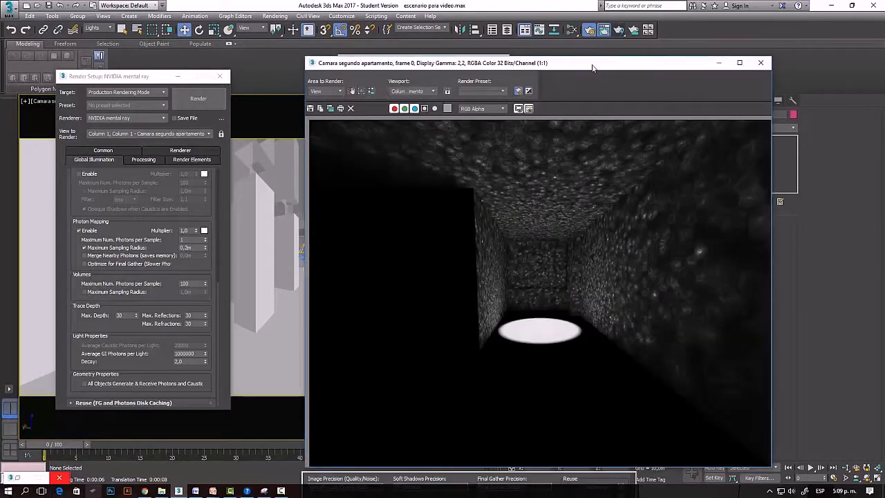
{"action": "left_click_drag", "start_coordinate": [550, 70], "coordinate": [540, 91]}
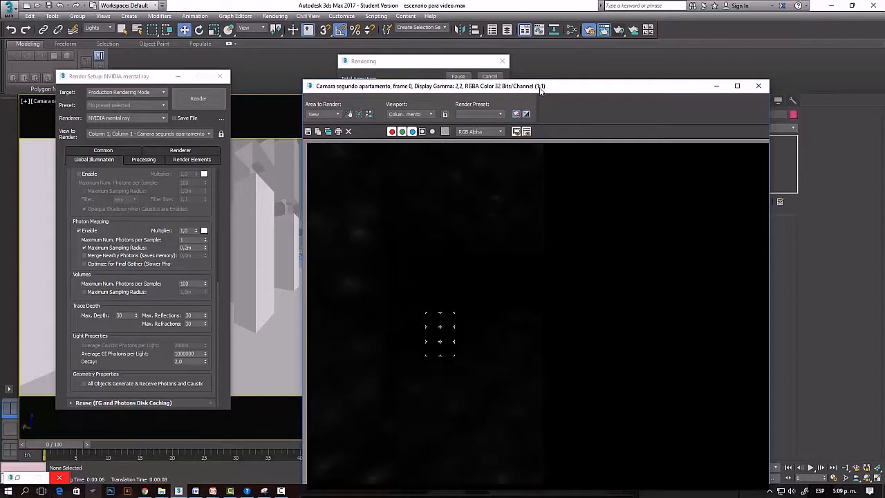
Examine the finished render of the second apartment up close and check it against the max depth setting.
{"action": "left_click", "coordinate": [110, 76]}
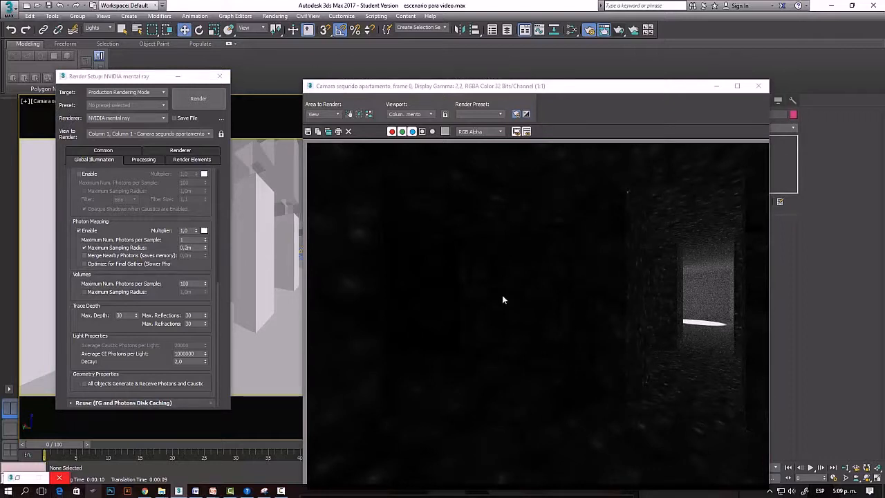
{"action": "scroll", "coordinate": [571, 227], "scroll_direction": "up", "scroll_amount": 1}
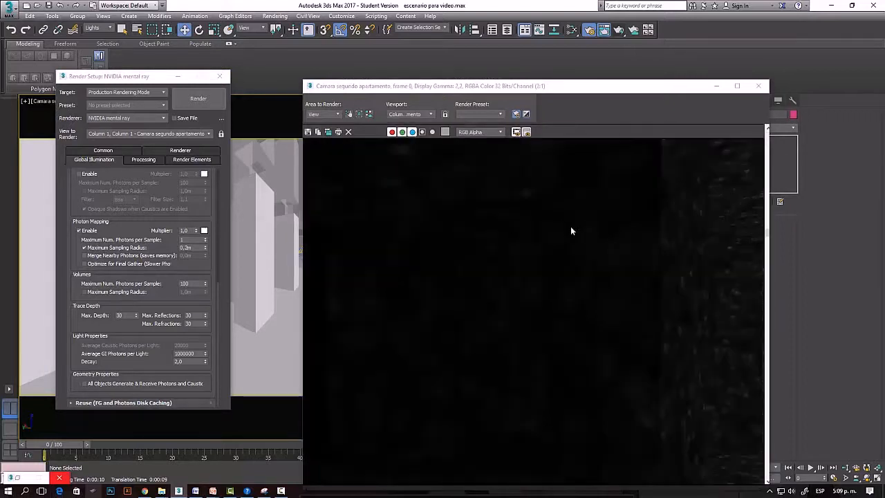
{"action": "scroll", "coordinate": [559, 221], "scroll_direction": "down", "scroll_amount": 1}
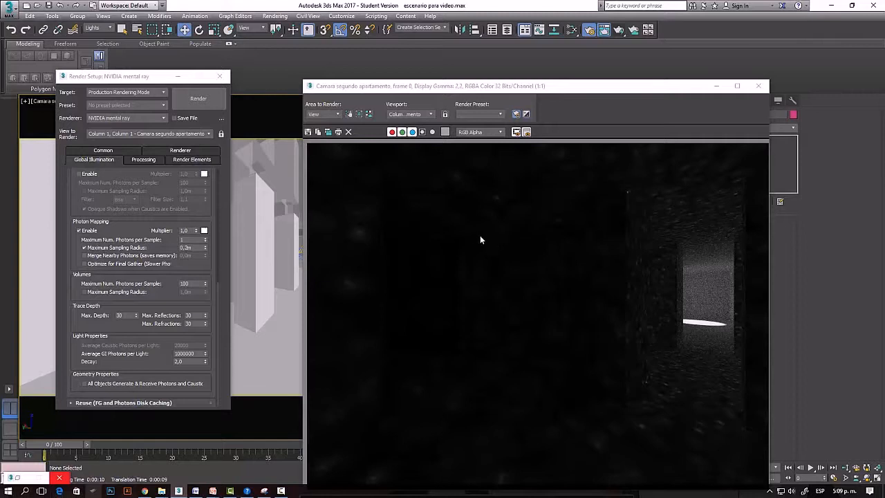
{"action": "left_click", "coordinate": [482, 239]}
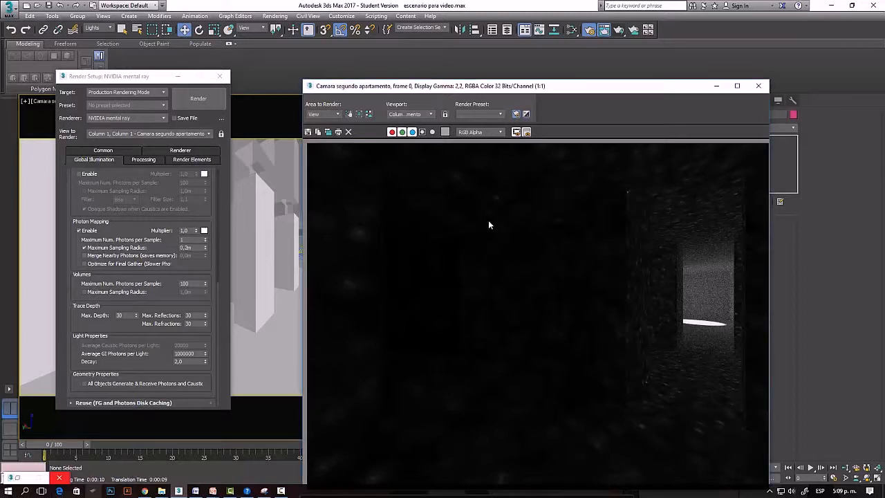
{"action": "scroll", "coordinate": [450, 221], "scroll_direction": "down", "scroll_amount": 1}
{"action": "scroll", "coordinate": [455, 224], "scroll_direction": "up", "scroll_amount": 1}
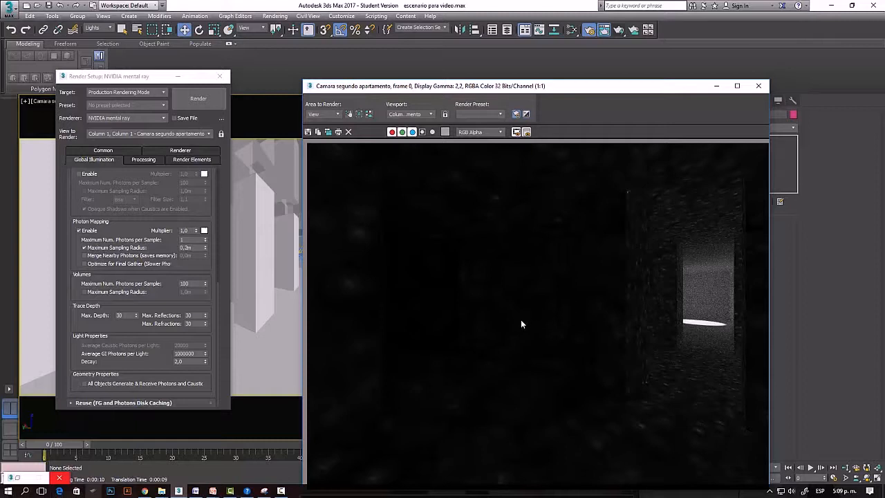
{"action": "left_click", "coordinate": [132, 317]}
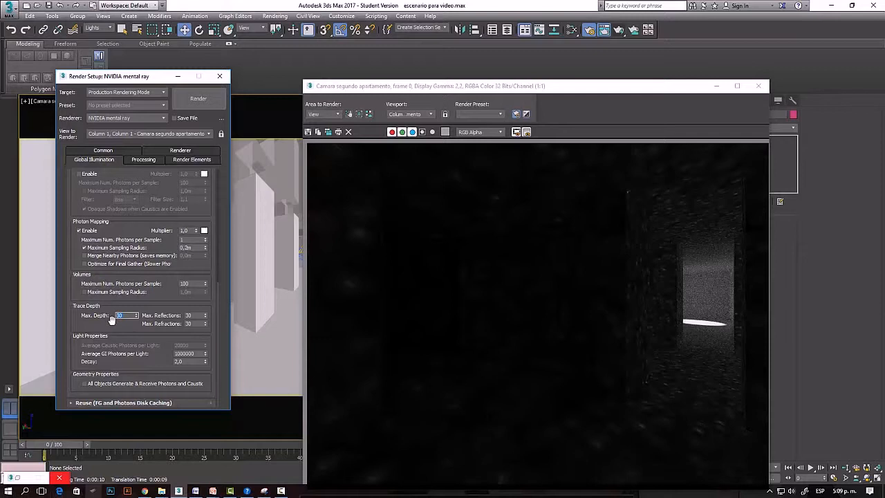
{"action": "double_click", "coordinate": [127, 318]}
Clone the rendered frame for comparison, minimize the clone and close the original frame window.
{"action": "left_click", "coordinate": [329, 134]}
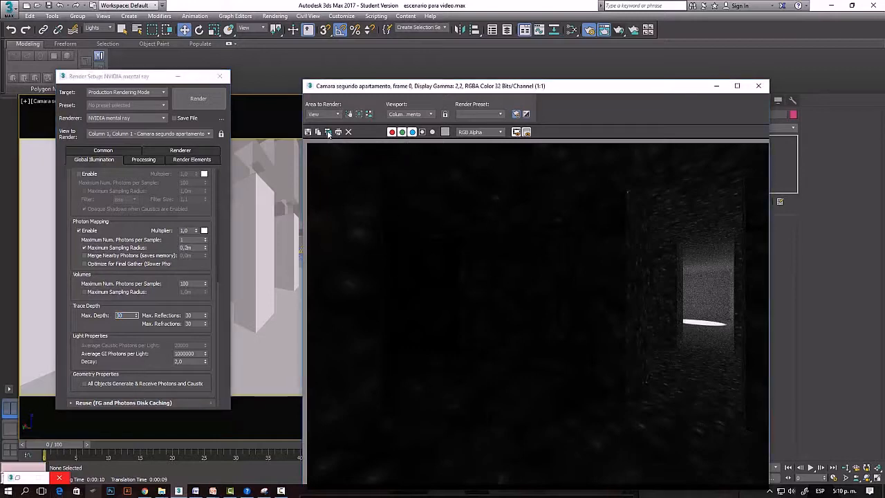
{"action": "left_click", "coordinate": [625, 71]}
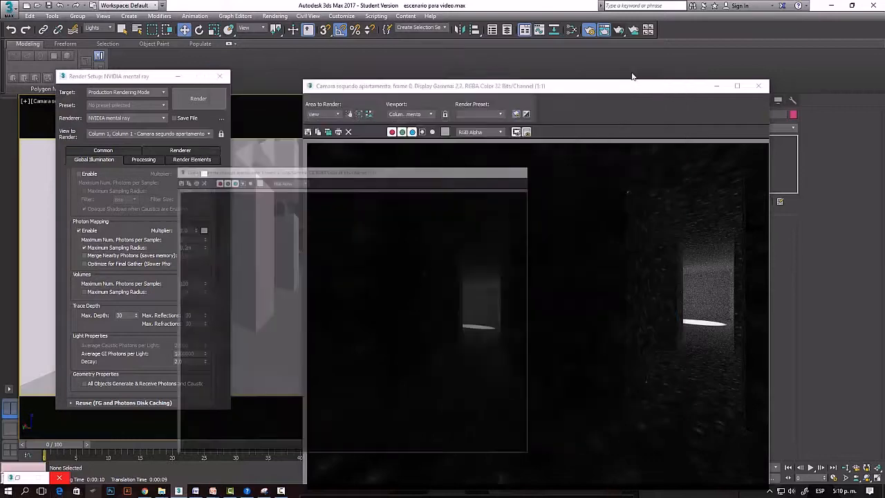
{"action": "left_click", "coordinate": [759, 86]}
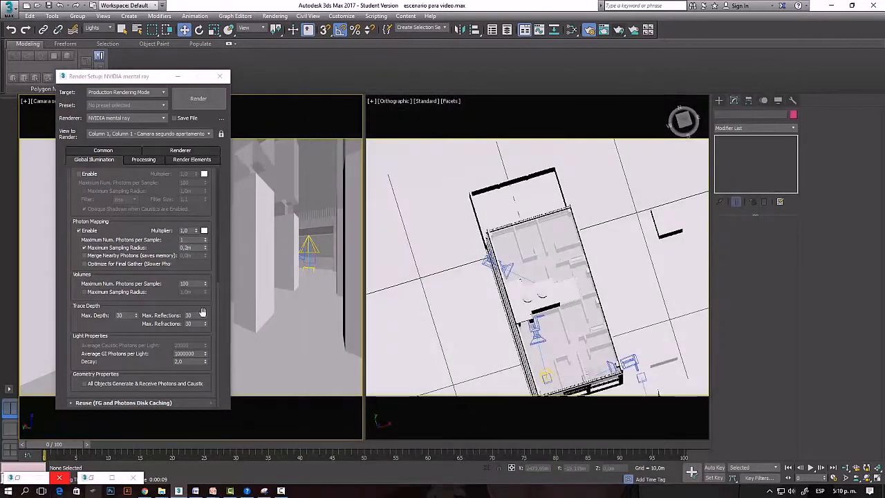
Set the trace depth's max depth, max reflections and max refractions to 6.
{"action": "double_click", "coordinate": [121, 316]}
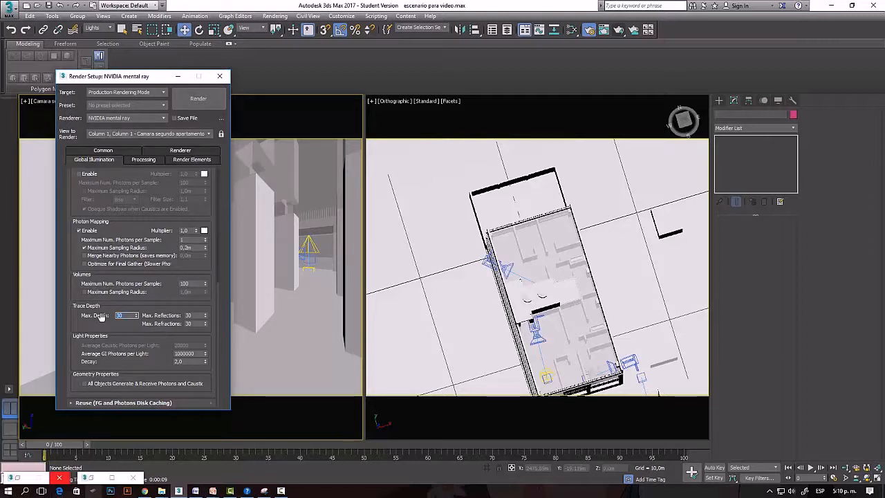
{"action": "type", "text": "6"}
{"action": "key", "text": "Tab"}
{"action": "type", "text": "6"}
{"action": "key", "text": "Tab"}
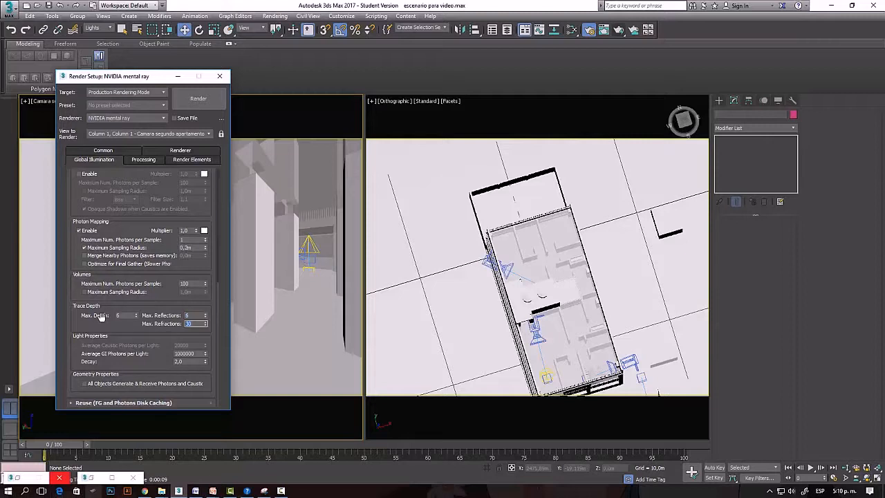
{"action": "type", "text": "6"}
Render the Camara segundo apartamento view again with the reduced trace depth and move the frame window higher.
{"action": "left_click", "coordinate": [323, 276]}
{"action": "left_click", "coordinate": [618, 31]}
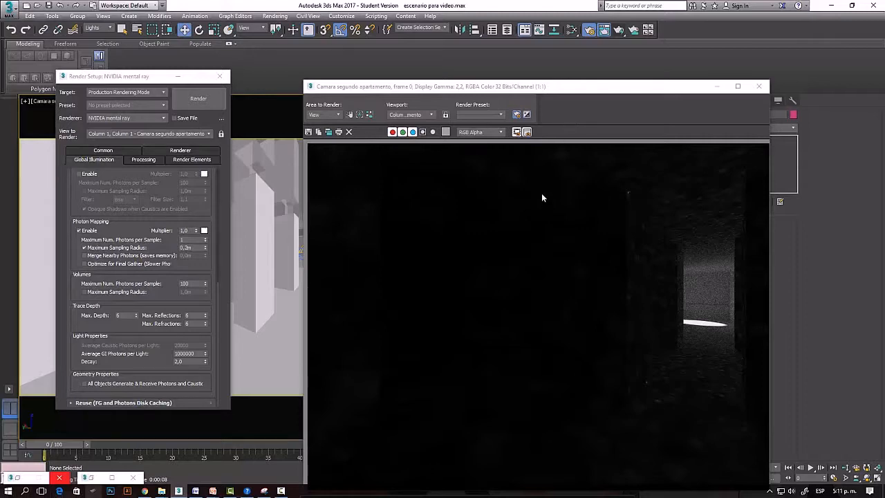
{"action": "left_click_drag", "start_coordinate": [564, 87], "coordinate": [572, 37]}
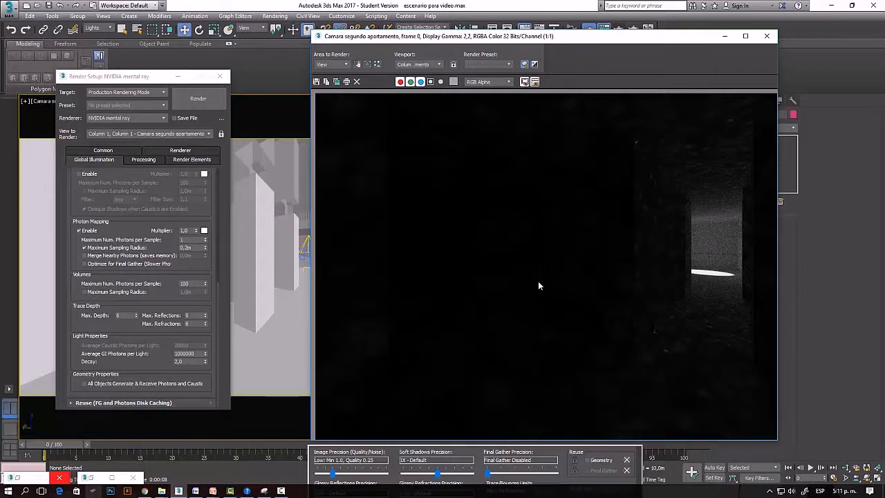
Restore the cloned render and place it side by side with the new render.
{"action": "left_click", "coordinate": [116, 478]}
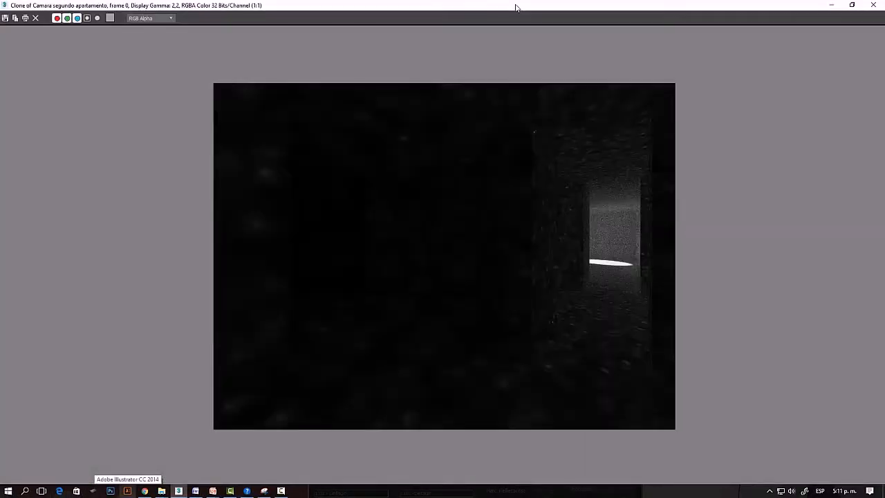
{"action": "mouse_move", "coordinate": [517, 6]}
{"action": "left_mouse_down"}
{"action": "mouse_move", "coordinate": [469, 29]}
{"action": "mouse_move", "coordinate": [277, 69]}
{"action": "left_mouse_up"}
{"action": "left_click_drag", "start_coordinate": [518, 40], "coordinate": [665, 41]}
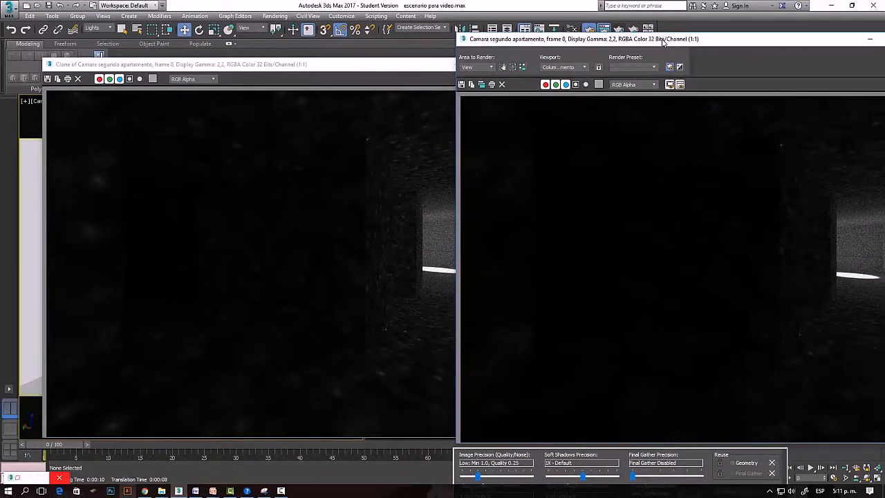
Compare the photon bounces in the dark areas of the cloned render and the new render at several magnifications.
{"action": "left_click", "coordinate": [199, 140]}
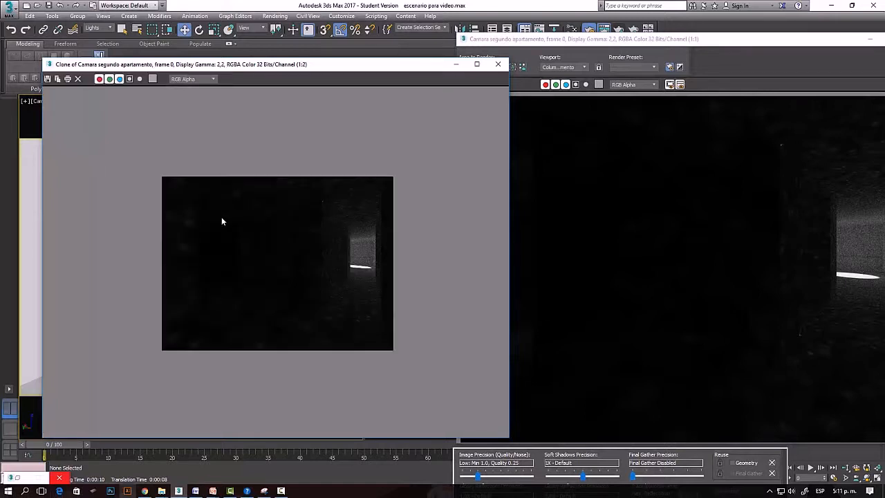
{"action": "scroll", "coordinate": [221, 217], "scroll_direction": "up", "scroll_amount": 1}
{"action": "scroll", "coordinate": [185, 117], "scroll_direction": "up", "scroll_amount": 1}
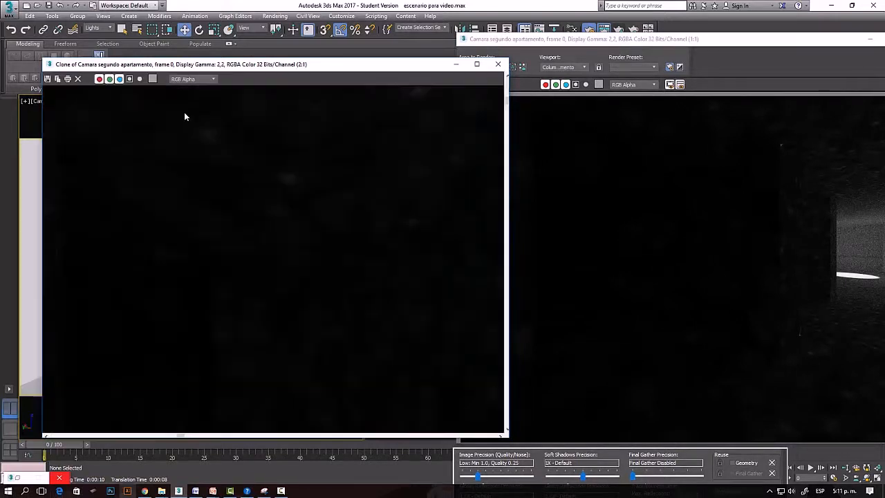
{"action": "scroll", "coordinate": [284, 197], "scroll_direction": "down", "scroll_amount": 1}
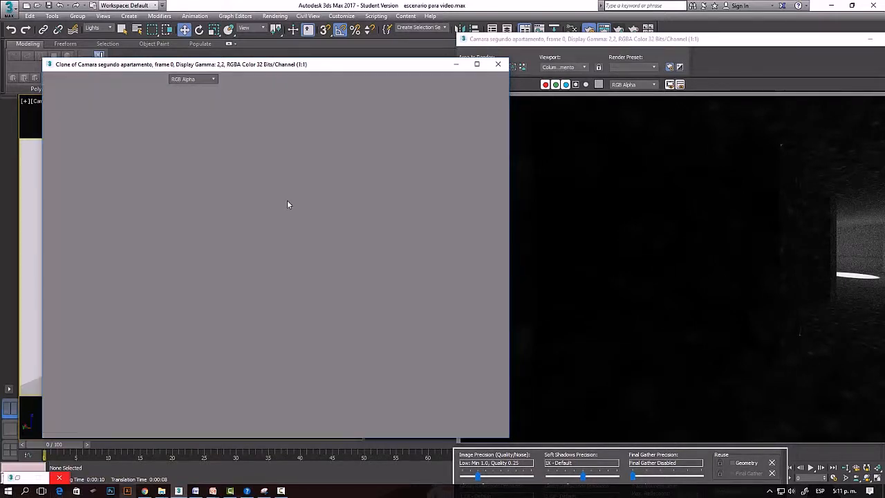
{"action": "scroll", "coordinate": [275, 261], "scroll_direction": "up", "scroll_amount": 1}
{"action": "scroll", "coordinate": [274, 260], "scroll_direction": "down", "scroll_amount": 1}
{"action": "scroll", "coordinate": [652, 244], "scroll_direction": "down", "scroll_amount": 1}
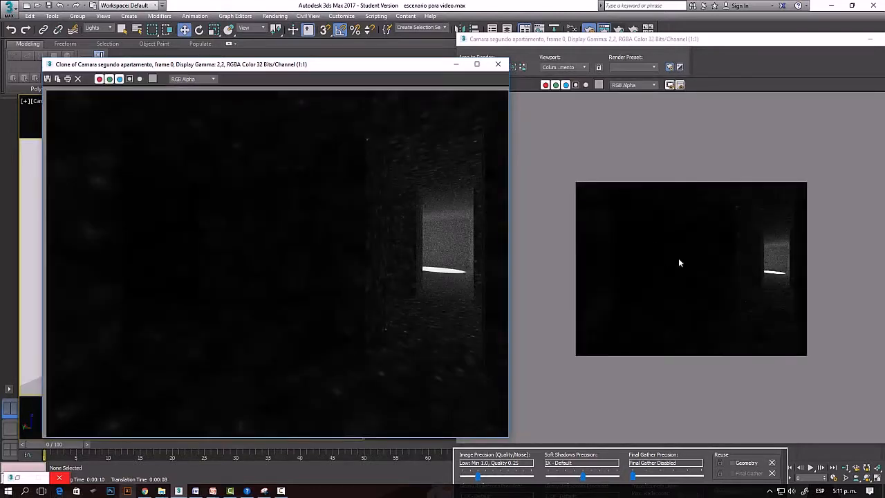
{"action": "scroll", "coordinate": [678, 258], "scroll_direction": "up", "scroll_amount": 1}
{"action": "scroll", "coordinate": [657, 219], "scroll_direction": "up", "scroll_amount": 1}
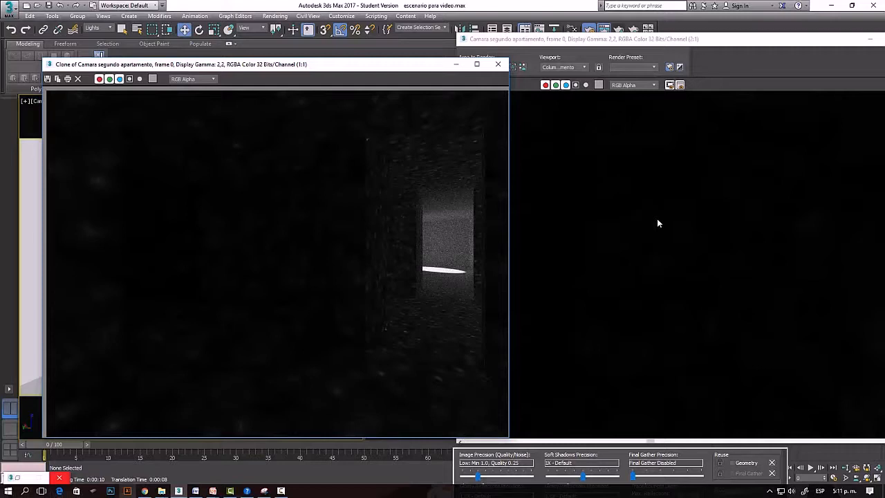
{"action": "scroll", "coordinate": [657, 222], "scroll_direction": "down", "scroll_amount": 2}
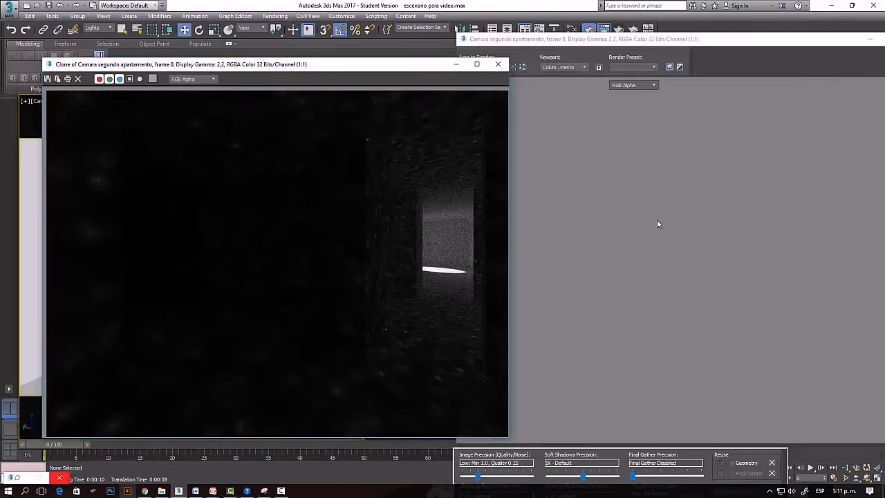
{"action": "scroll", "coordinate": [654, 227], "scroll_direction": "up", "scroll_amount": 2}
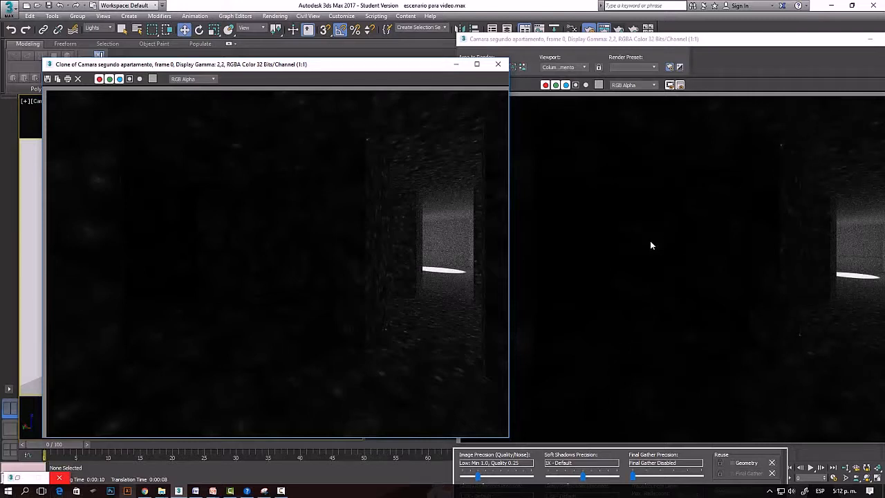
{"action": "scroll", "coordinate": [646, 251], "scroll_direction": "down", "scroll_amount": 2}
{"action": "scroll", "coordinate": [646, 251], "scroll_direction": "up", "scroll_amount": 2}
{"action": "scroll", "coordinate": [366, 260], "scroll_direction": "down", "scroll_amount": 2}
{"action": "scroll", "coordinate": [235, 263], "scroll_direction": "up", "scroll_amount": 2}
{"action": "scroll", "coordinate": [250, 225], "scroll_direction": "up", "scroll_amount": 1}
{"action": "scroll", "coordinate": [256, 221], "scroll_direction": "down", "scroll_amount": 1}
Move the cloned render aside and review the trace depth values in the render settings.
{"action": "mouse_move", "coordinate": [422, 68]}
{"action": "left_mouse_down"}
{"action": "mouse_move", "coordinate": [484, 207]}
{"action": "mouse_move", "coordinate": [415, 69]}
{"action": "mouse_move", "coordinate": [557, 96]}
{"action": "mouse_move", "coordinate": [604, 82]}
{"action": "left_mouse_up"}
{"action": "left_click", "coordinate": [105, 78]}
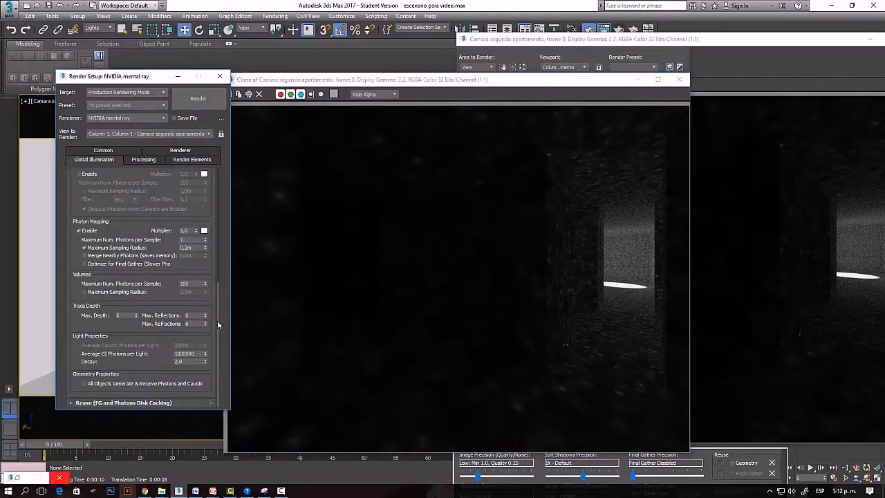
{"action": "left_click_drag", "start_coordinate": [218, 322], "coordinate": [218, 324]}
{"action": "left_click", "coordinate": [126, 315]}
{"action": "left_click", "coordinate": [205, 316]}
{"action": "left_click_drag", "start_coordinate": [193, 324], "coordinate": [112, 315]}
{"action": "left_click_drag", "start_coordinate": [190, 316], "coordinate": [180, 325]}
Move the render settings aside and switch the full-screen viewport to the PH apartamento camera.
{"action": "left_click_drag", "start_coordinate": [142, 78], "coordinate": [255, 90]}
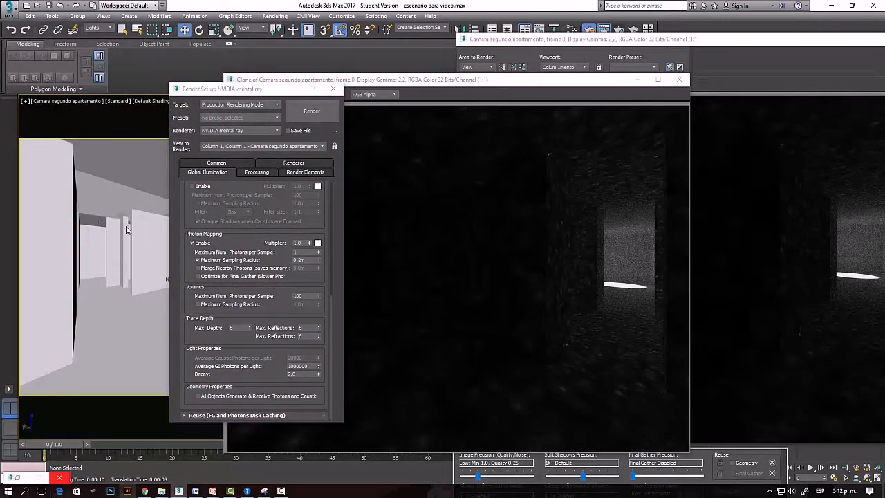
{"action": "left_click", "coordinate": [10, 429]}
{"action": "key", "text": "c"}
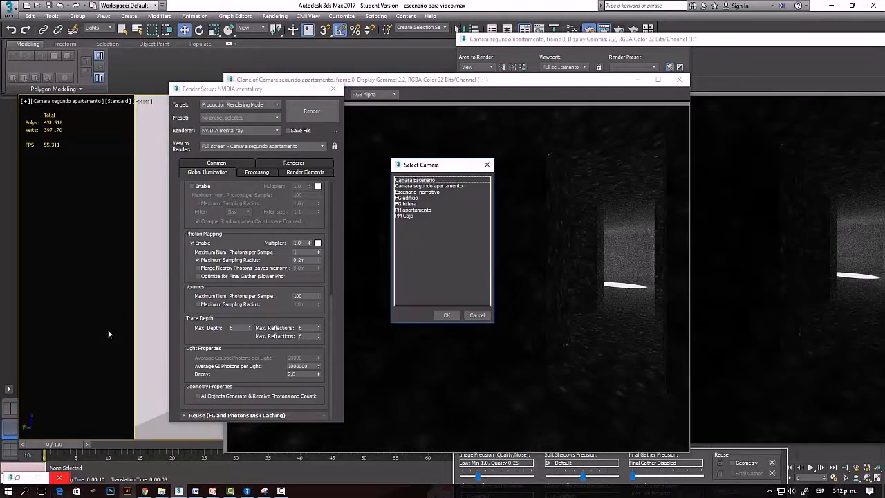
{"action": "key", "text": "Down"}
{"action": "key", "text": "Down"}
{"action": "key", "text": "Down"}
{"action": "key", "text": "Down"}
{"action": "key", "text": "Down"}
{"action": "key", "text": "Down"}
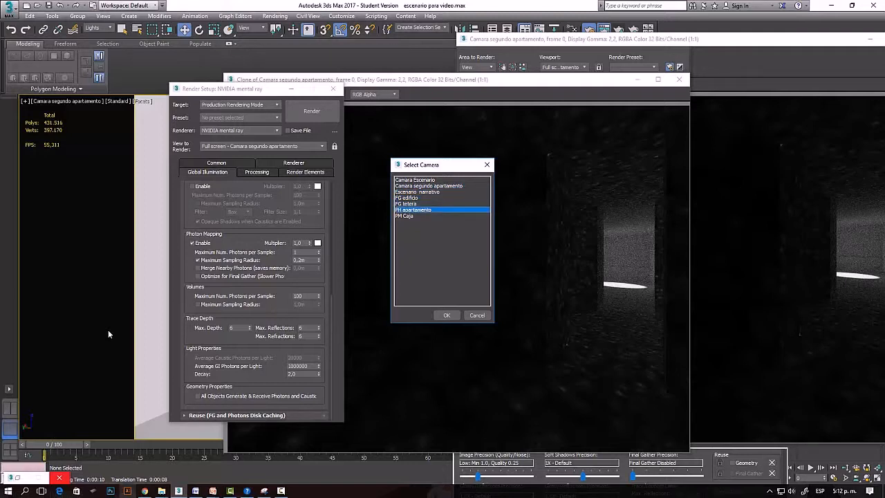
{"action": "key", "text": "Return"}
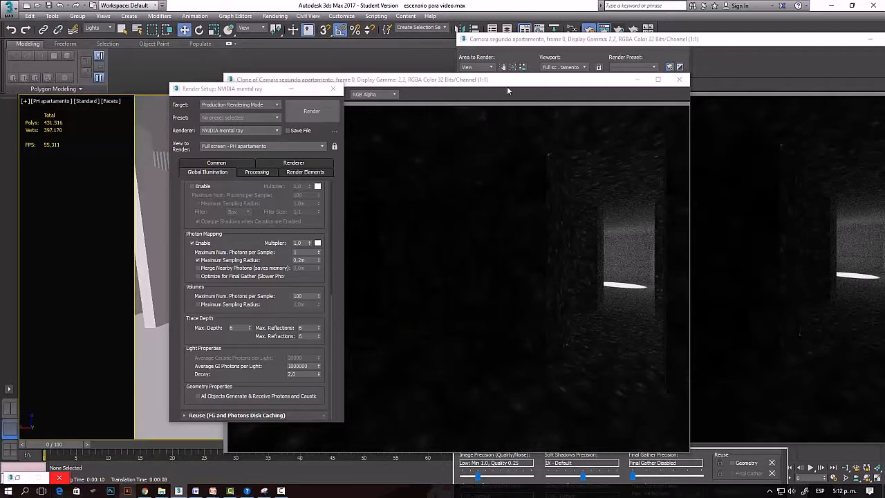
Close the cloned render and the rendered frame window of the Camara segundo apartamento view.
{"action": "left_click_drag", "start_coordinate": [507, 85], "coordinate": [402, 97]}
{"action": "left_click", "coordinate": [575, 92]}
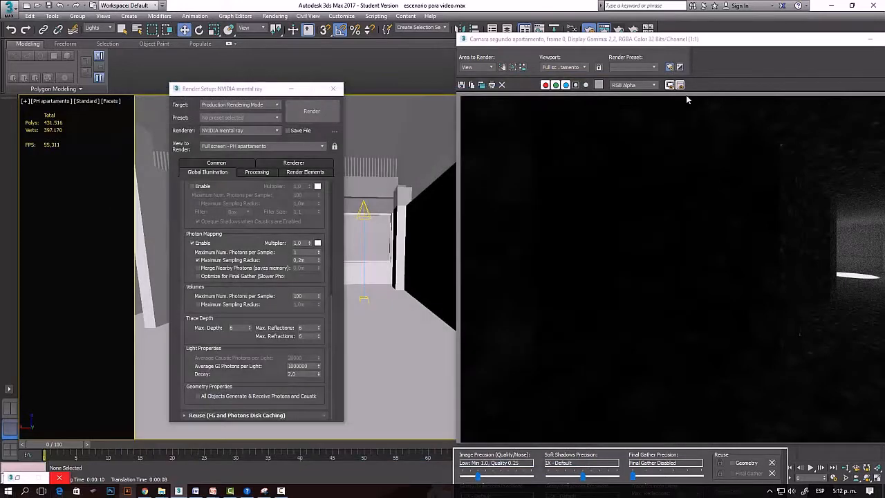
{"action": "left_click_drag", "start_coordinate": [711, 44], "coordinate": [367, 79]}
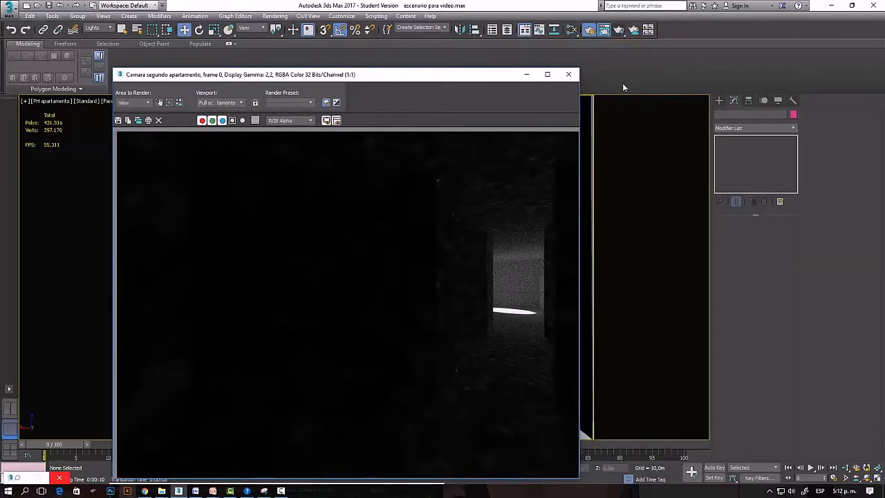
{"action": "left_click", "coordinate": [570, 74]}
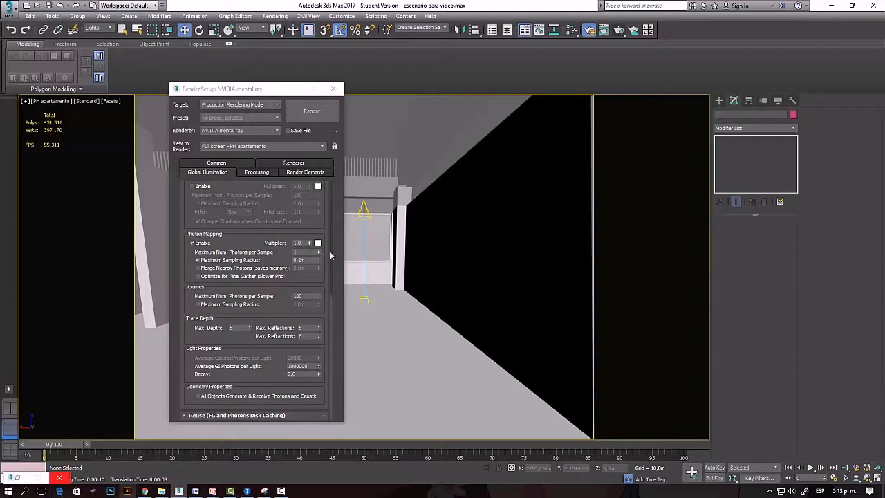
Inspect the room's spotlight, and set photon mapping's Maximum Sampling Radius to 0,26 m and Average GI Photons per Light to 5000.
{"action": "left_click", "coordinate": [364, 207]}
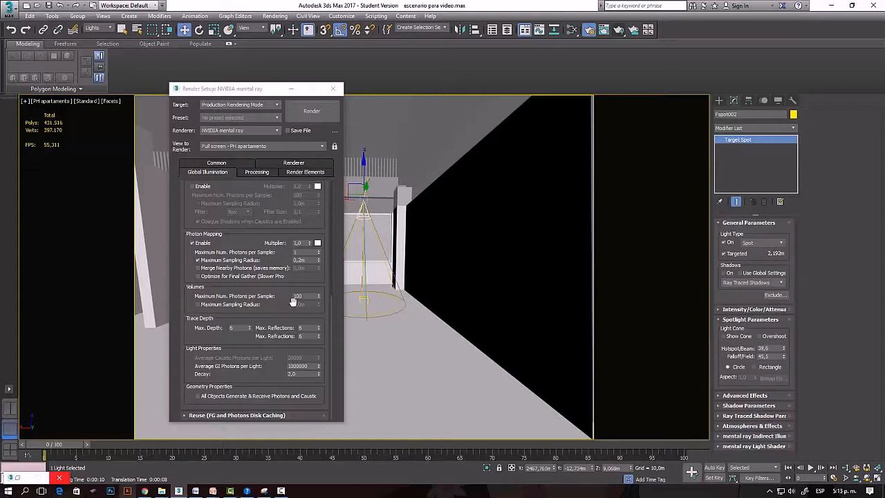
{"action": "double_click", "coordinate": [301, 259]}
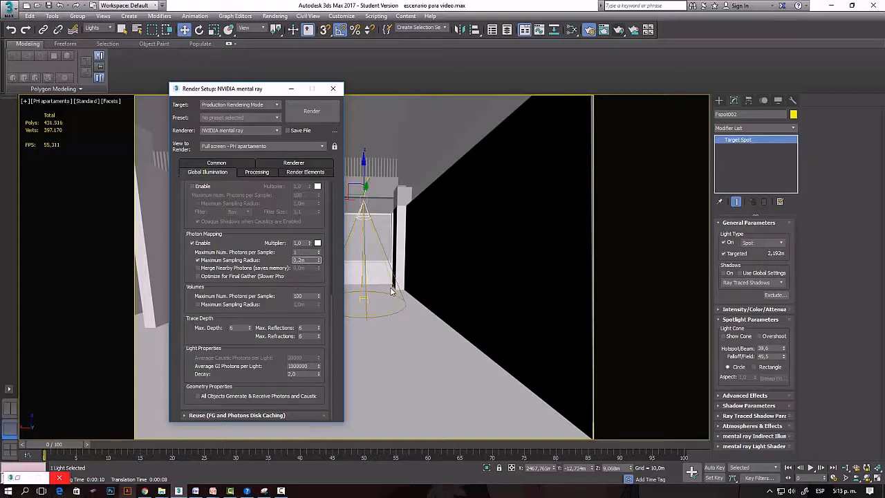
{"action": "type", "text": "0,26"}
{"action": "key", "text": "Return"}
{"action": "double_click", "coordinate": [308, 365]}
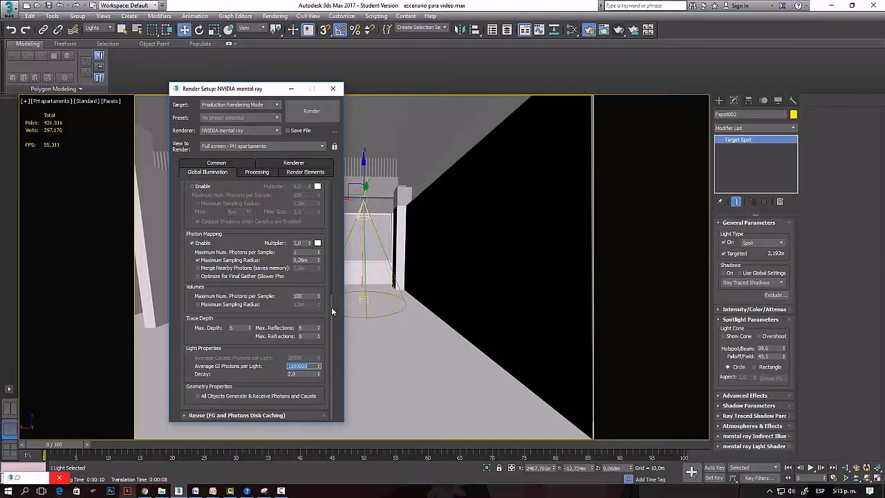
{"action": "type", "text": "50"}
{"action": "key", "text": "Return"}
{"action": "left_click", "coordinate": [378, 321]}
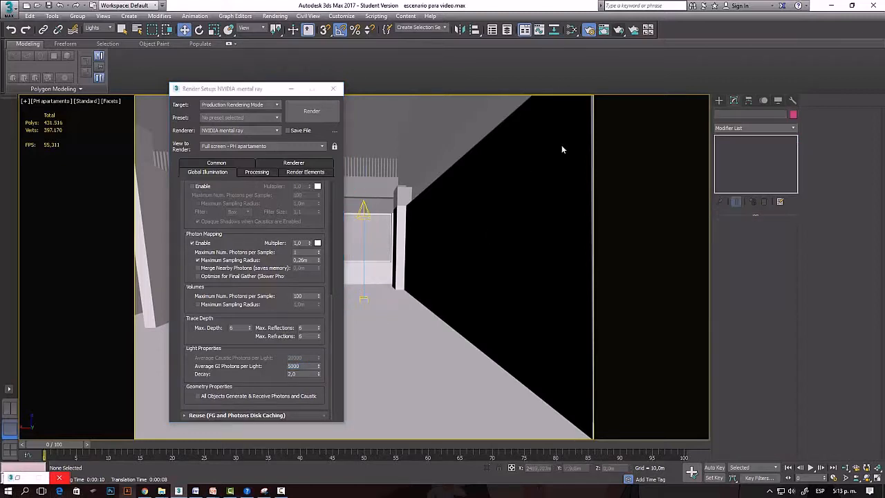
Render the PH apartamento view beside the render settings and set the photon mapping Maximum Sampling Radius to 0,02 m.
{"action": "left_click", "coordinate": [622, 32]}
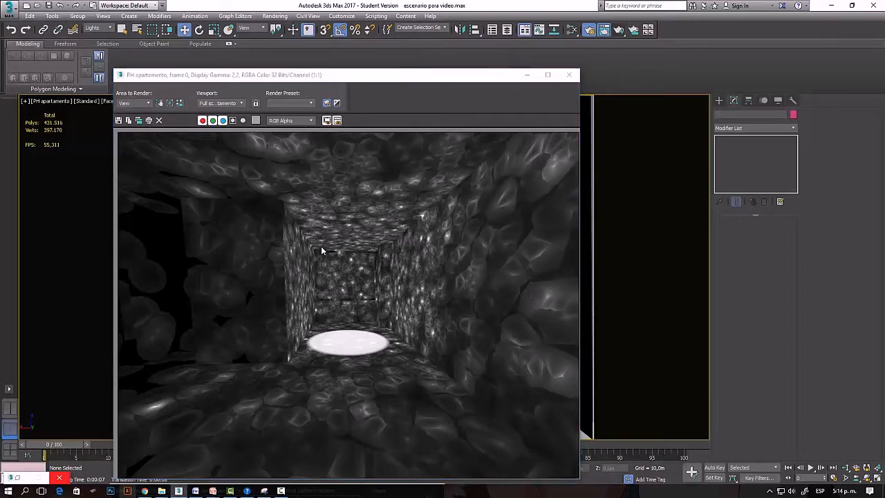
{"action": "left_click_drag", "start_coordinate": [332, 78], "coordinate": [624, 64]}
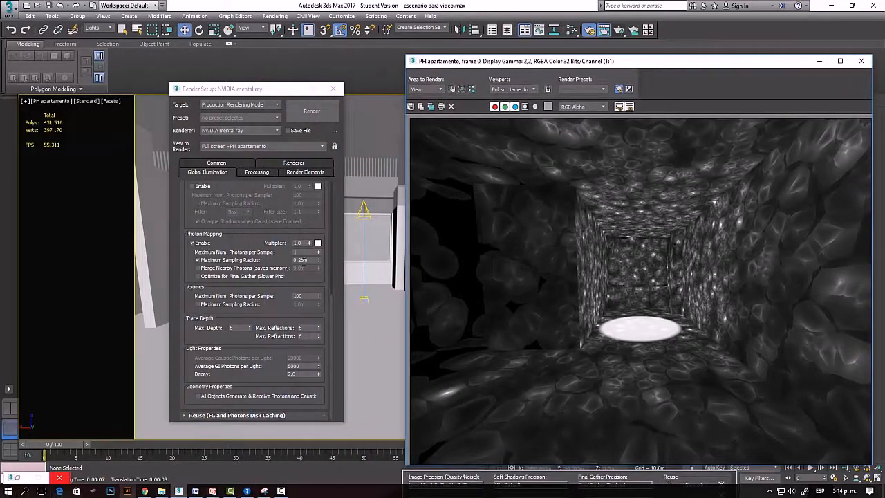
{"action": "double_click", "coordinate": [301, 260]}
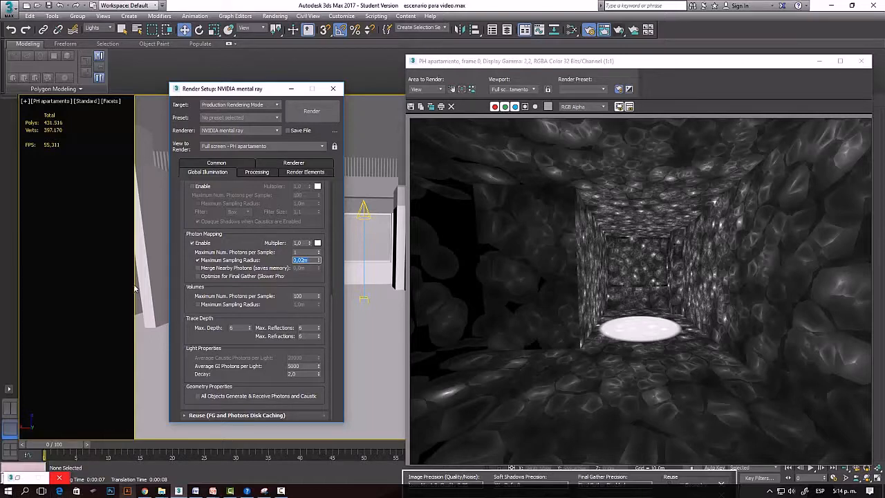
{"action": "left_click", "coordinate": [351, 228]}
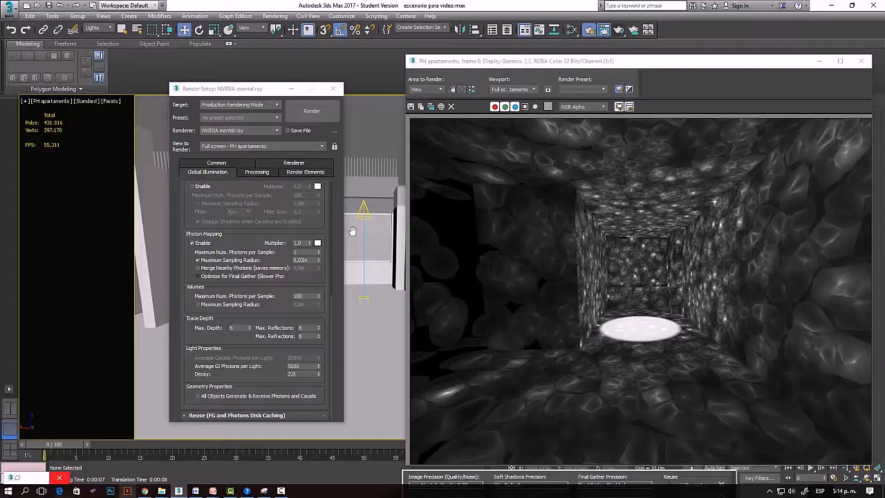
Clone the rendered frame window, move the copy beside the original, and render the PH apartamento view again.
{"action": "left_click", "coordinate": [431, 107]}
{"action": "mouse_move", "coordinate": [432, 75]}
{"action": "left_mouse_down"}
{"action": "mouse_move", "coordinate": [303, 134]}
{"action": "mouse_move", "coordinate": [220, 148]}
{"action": "left_mouse_up"}
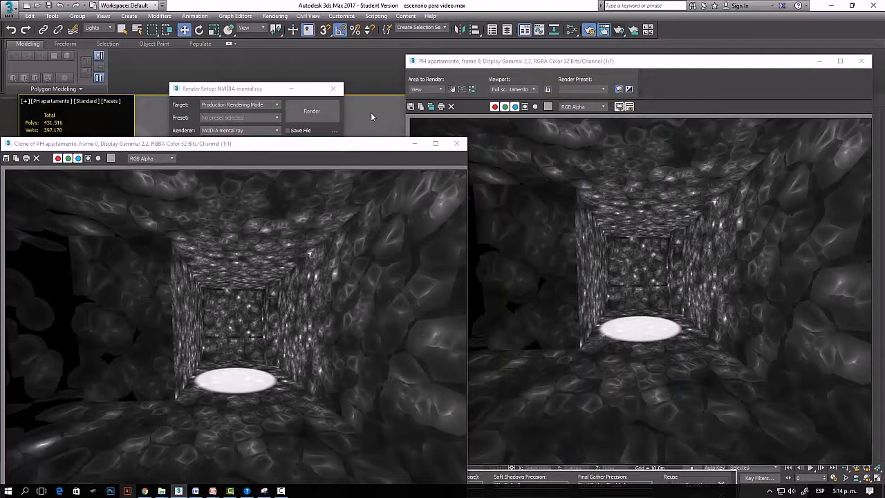
{"action": "left_click", "coordinate": [619, 30]}
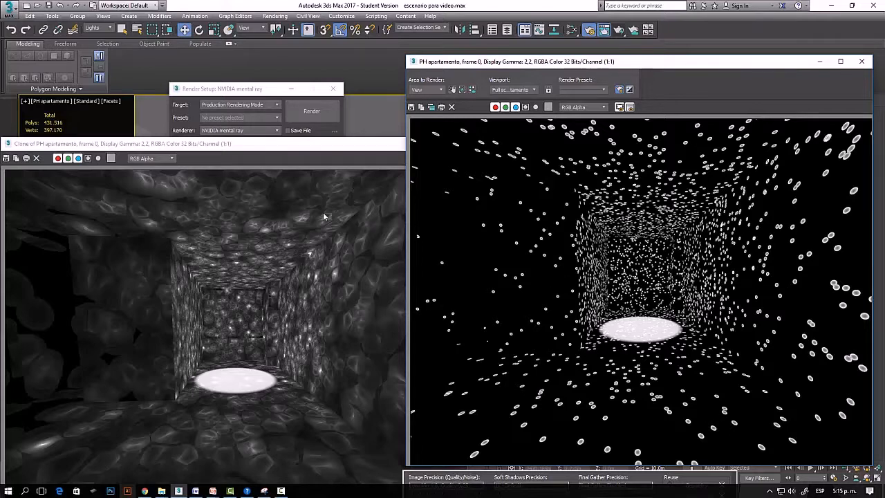
Compare the photon size and overlap on the walls of the cloned render and the new render at several magnifications.
{"action": "scroll", "coordinate": [323, 212], "scroll_direction": "up", "scroll_amount": 1}
{"action": "scroll", "coordinate": [323, 212], "scroll_direction": "down", "scroll_amount": 1}
{"action": "scroll", "coordinate": [312, 229], "scroll_direction": "down", "scroll_amount": 1}
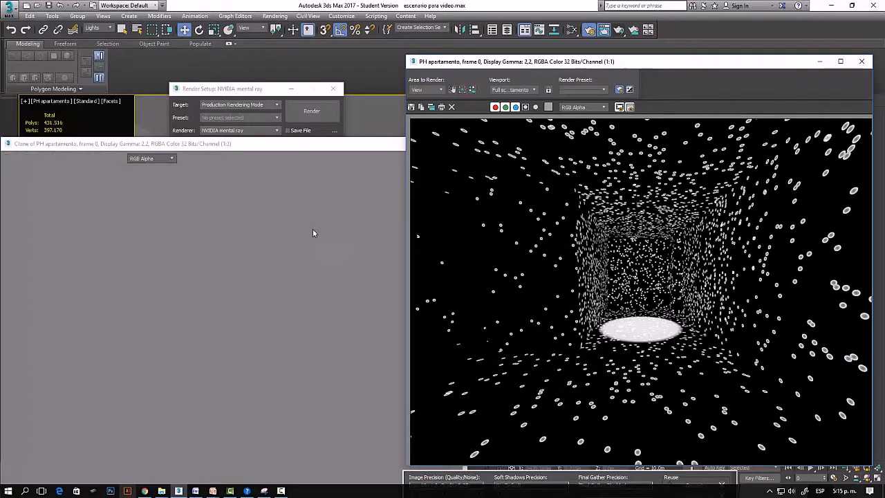
{"action": "scroll", "coordinate": [265, 295], "scroll_direction": "up", "scroll_amount": 1}
{"action": "scroll", "coordinate": [265, 295], "scroll_direction": "down", "scroll_amount": 1}
{"action": "scroll", "coordinate": [316, 343], "scroll_direction": "up", "scroll_amount": 1}
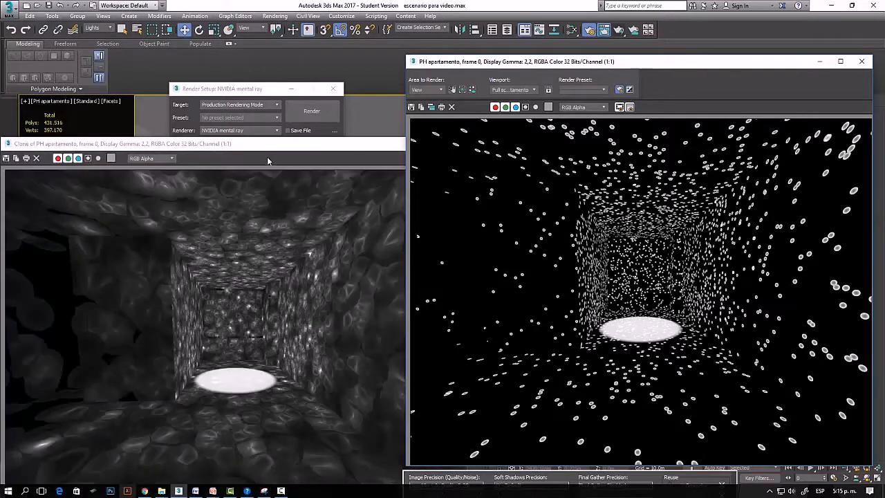
{"action": "left_click_drag", "start_coordinate": [268, 150], "coordinate": [265, 70]}
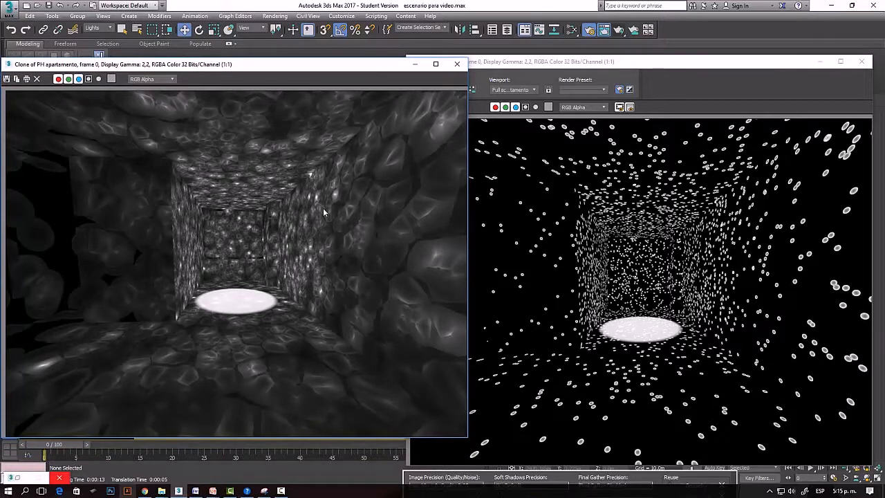
{"action": "scroll", "coordinate": [425, 198], "scroll_direction": "up", "scroll_amount": 1}
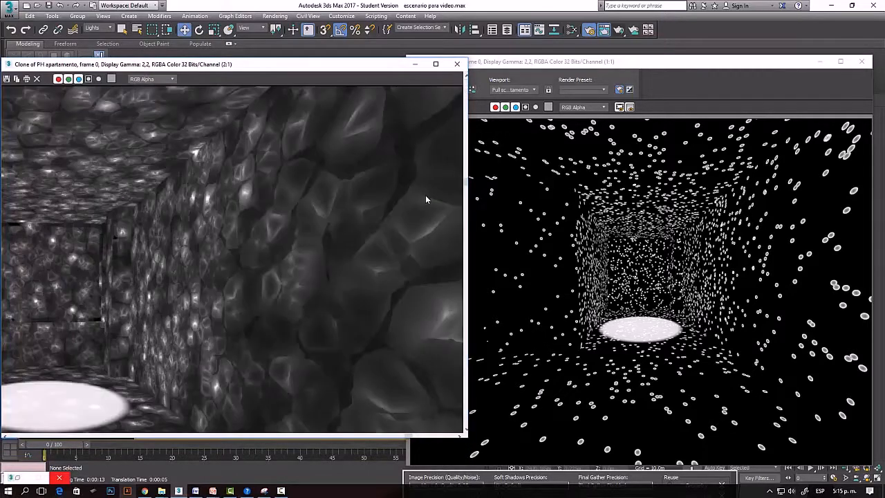
{"action": "scroll", "coordinate": [246, 204], "scroll_direction": "down", "scroll_amount": 1}
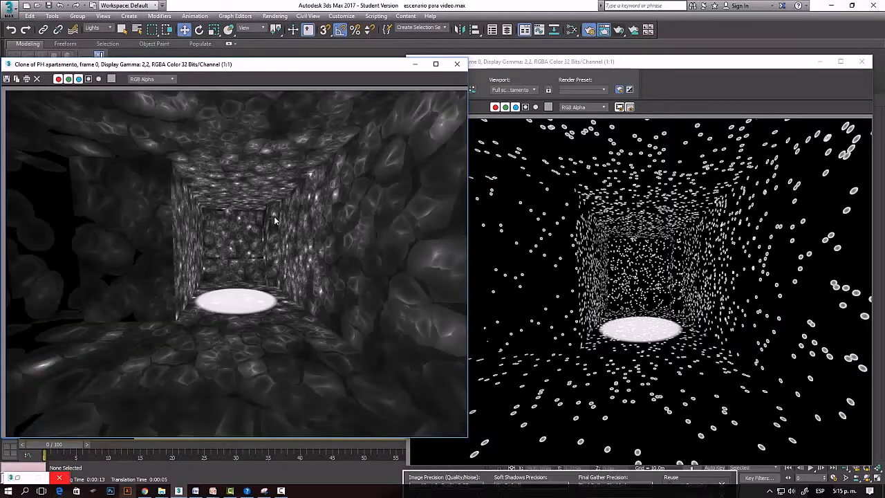
{"action": "scroll", "coordinate": [415, 197], "scroll_direction": "up", "scroll_amount": 1}
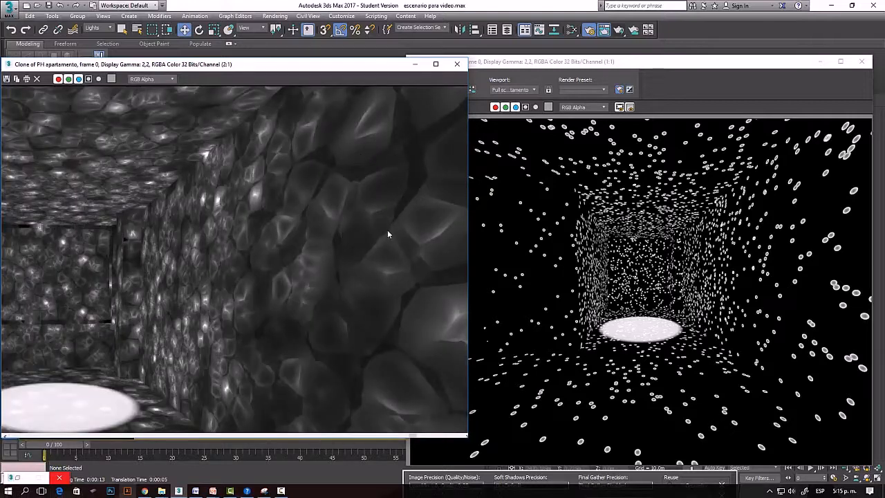
{"action": "scroll", "coordinate": [317, 189], "scroll_direction": "down", "scroll_amount": 1}
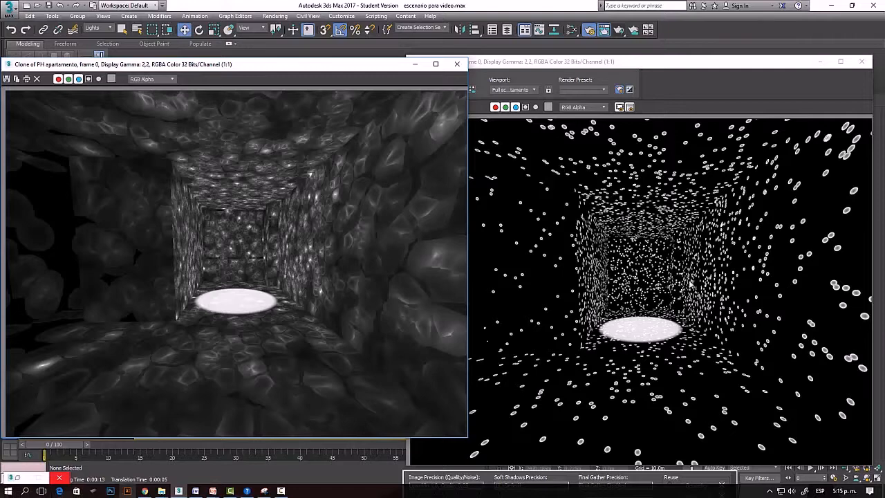
{"action": "left_click", "coordinate": [707, 274]}
{"action": "scroll", "coordinate": [550, 203], "scroll_direction": "up", "scroll_amount": 1}
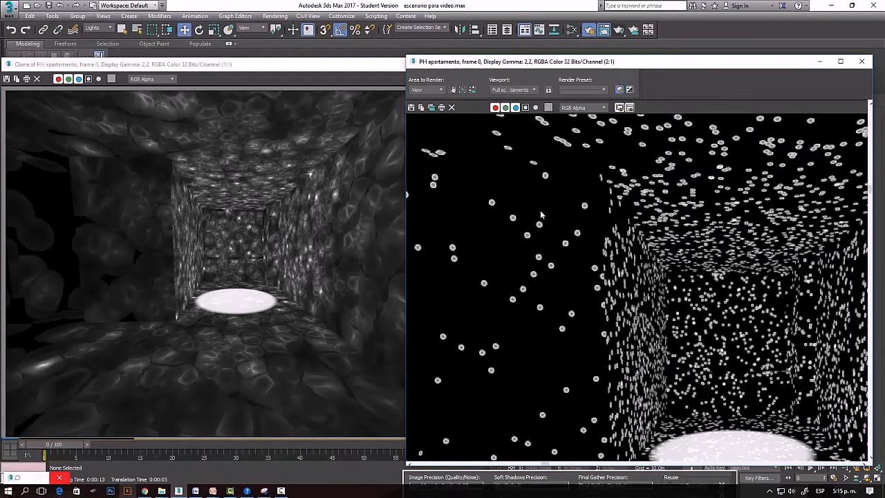
{"action": "scroll", "coordinate": [539, 235], "scroll_direction": "up", "scroll_amount": 1}
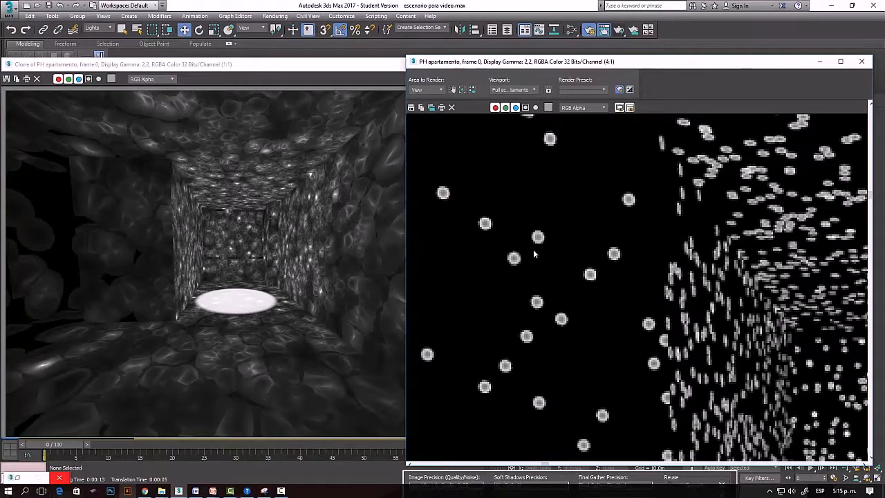
{"action": "scroll", "coordinate": [534, 253], "scroll_direction": "down", "scroll_amount": 2}
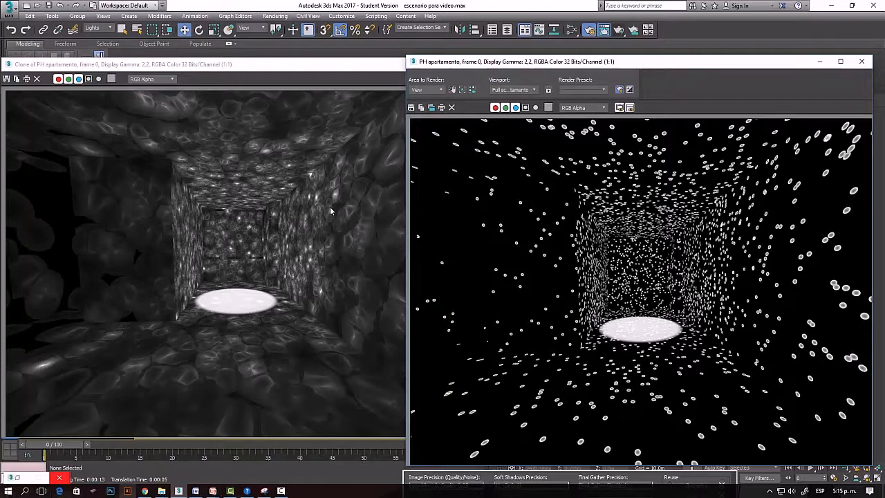
Set the photon mapping Maximum Sampling Radius to 0,26 m and Maximum Num. Photons per Sample to 1000.
{"action": "mouse_move", "coordinate": [277, 58]}
{"action": "left_mouse_down"}
{"action": "mouse_move", "coordinate": [326, 216]}
{"action": "mouse_move", "coordinate": [239, 196]}
{"action": "mouse_move", "coordinate": [258, 104]}
{"action": "mouse_move", "coordinate": [247, 77]}
{"action": "left_mouse_up"}
{"action": "left_click", "coordinate": [248, 90]}
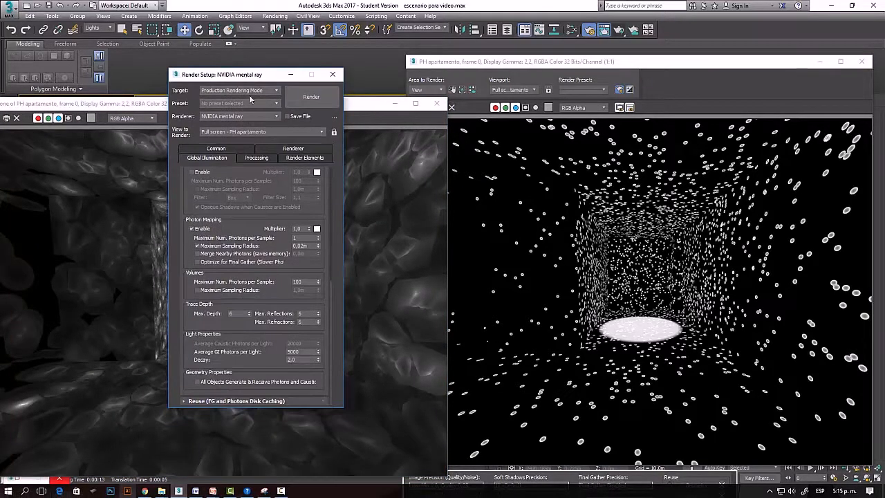
{"action": "left_click", "coordinate": [297, 238]}
{"action": "key", "text": "Tab"}
{"action": "left_click", "coordinate": [293, 238]}
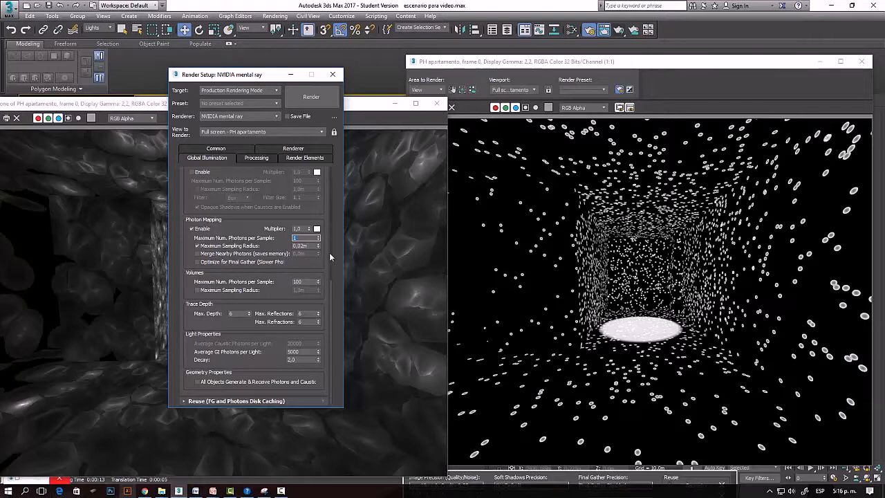
{"action": "left_click", "coordinate": [304, 246]}
{"action": "type", "text": "0,25"}
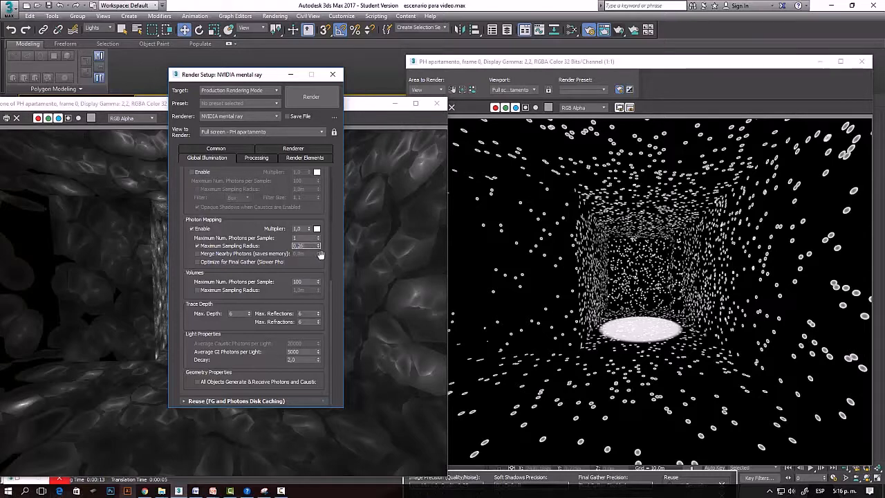
{"action": "key", "text": "Return"}
{"action": "left_click", "coordinate": [301, 238]}
{"action": "left_click", "coordinate": [380, 105]}
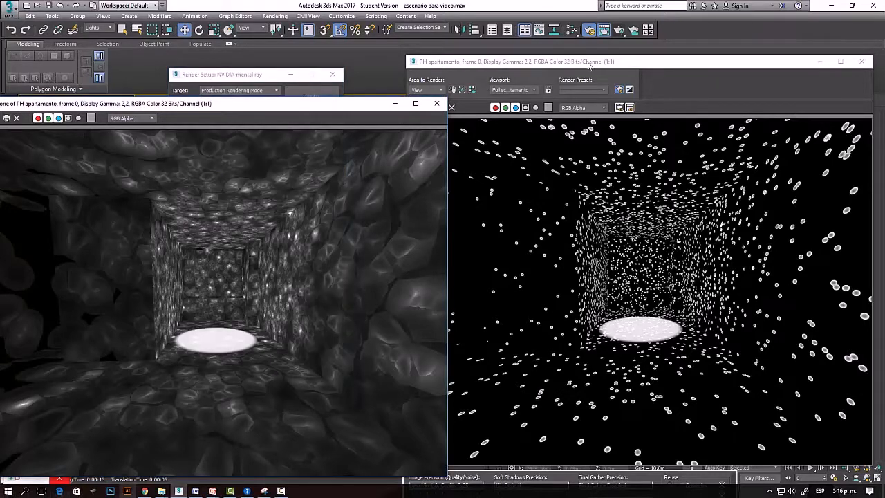
Close the 0,02 m radius render and render the PH apartamento view with 1000 photons per sample.
{"action": "left_click", "coordinate": [590, 63]}
{"action": "left_click", "coordinate": [862, 62]}
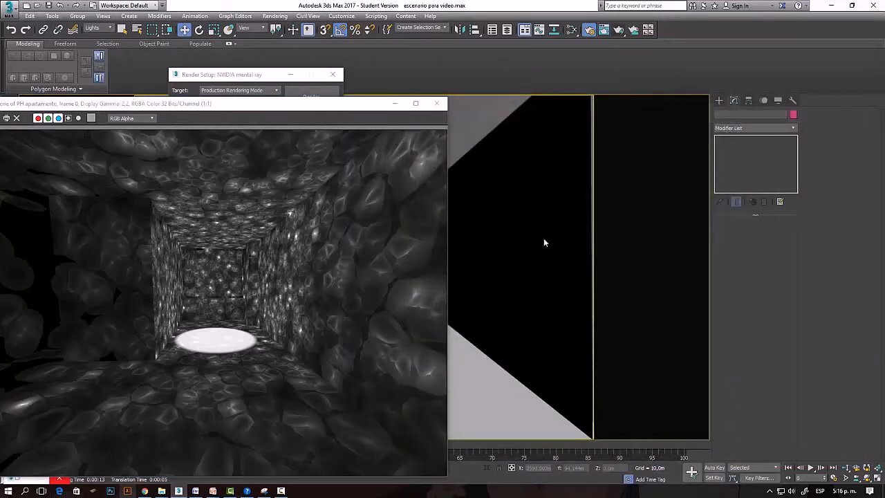
{"action": "left_click", "coordinate": [620, 31]}
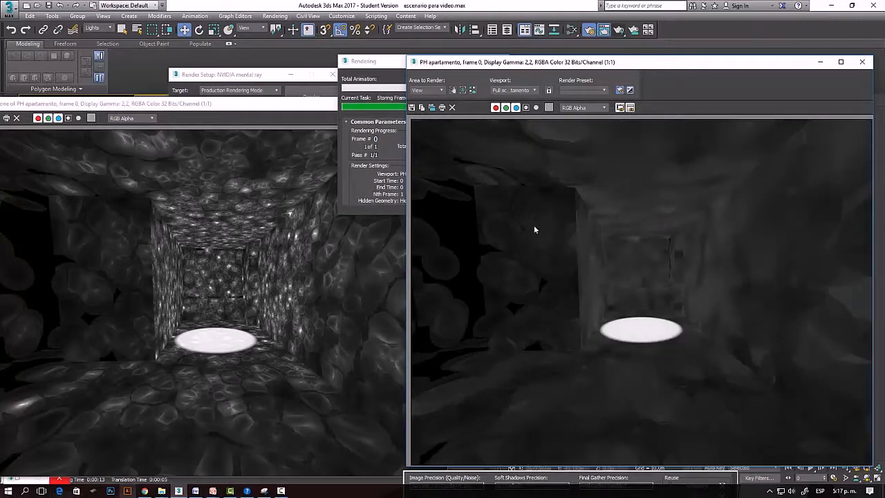
Review the Maximum Num. Photons per Sample setting and examine the photon blending in the new render up close.
{"action": "left_click", "coordinate": [263, 75]}
{"action": "left_click_drag", "start_coordinate": [264, 75], "coordinate": [238, 84]}
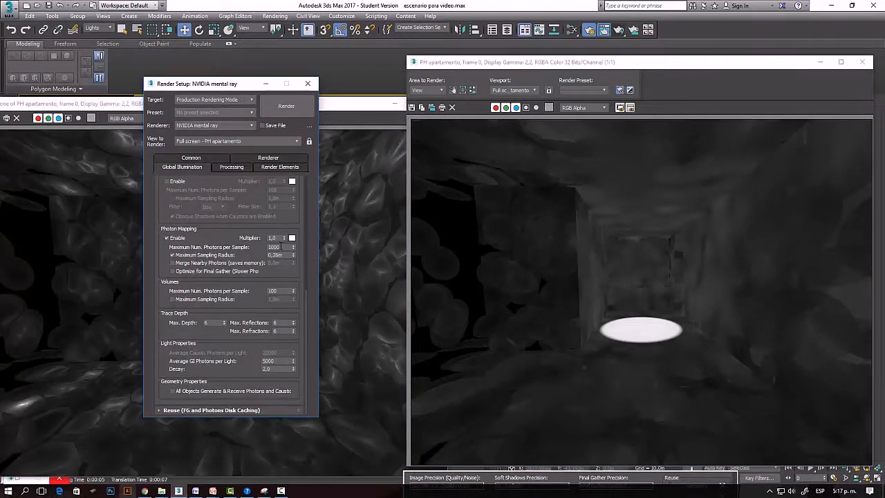
{"action": "double_click", "coordinate": [275, 247]}
{"action": "scroll", "coordinate": [736, 250], "scroll_direction": "up", "scroll_amount": 2}
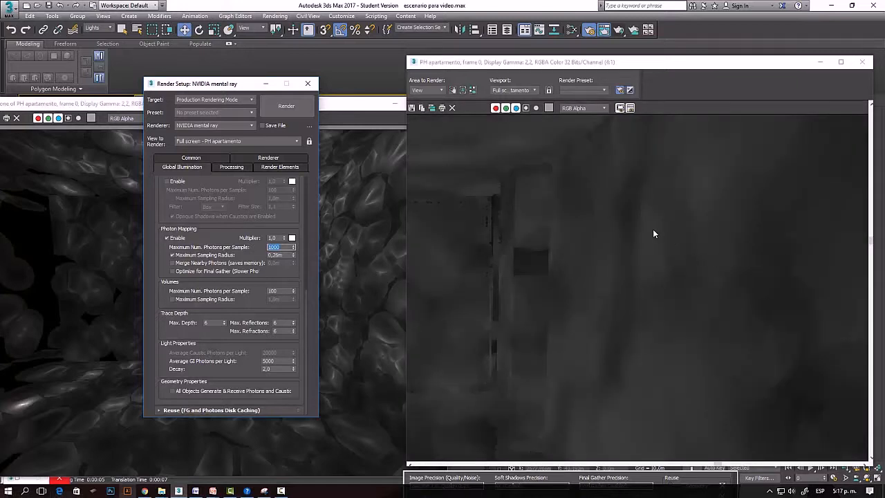
{"action": "scroll", "coordinate": [653, 231], "scroll_direction": "down", "scroll_amount": 2}
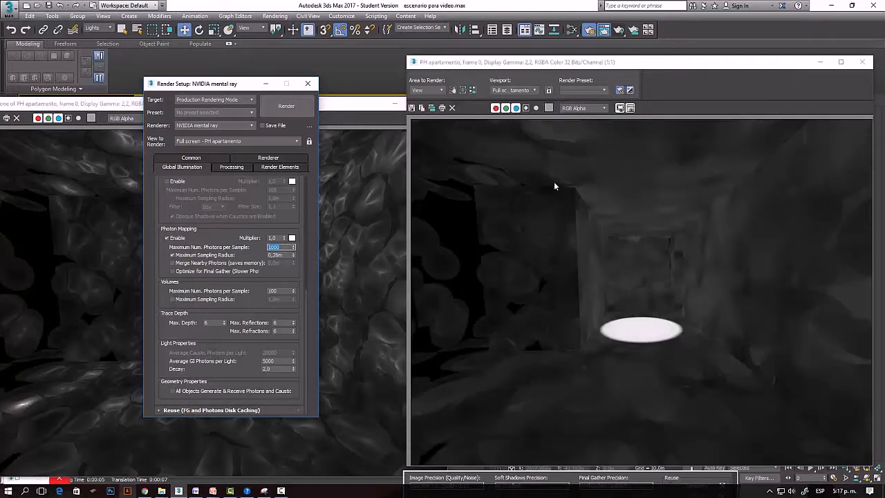
Set the Average GI Photons per Light to 1000000.
{"action": "scroll", "coordinate": [552, 138], "scroll_direction": "up", "scroll_amount": 1}
{"action": "scroll", "coordinate": [555, 146], "scroll_direction": "down", "scroll_amount": 1}
{"action": "double_click", "coordinate": [280, 361]}
{"action": "type", "text": "1000000"}
Close the cloned render and the PH apartamento render window.
{"action": "left_click", "coordinate": [359, 107]}
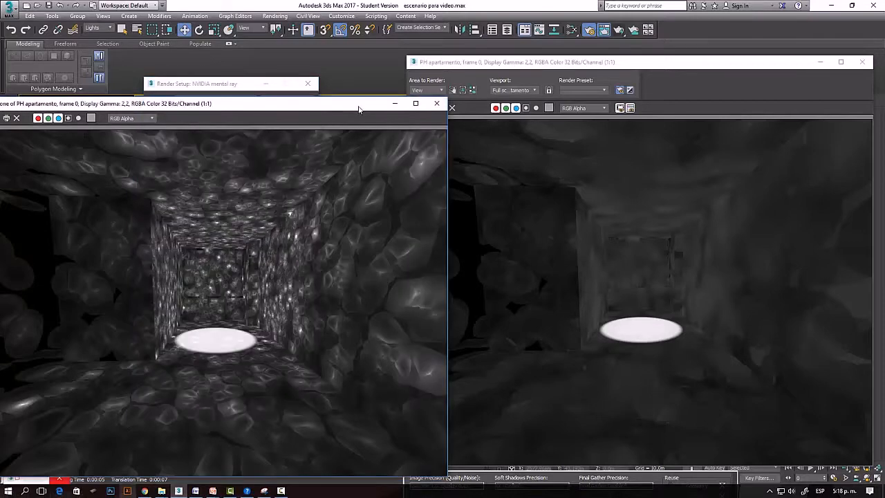
{"action": "left_click", "coordinate": [436, 104]}
{"action": "left_click_drag", "start_coordinate": [435, 63], "coordinate": [175, 53]}
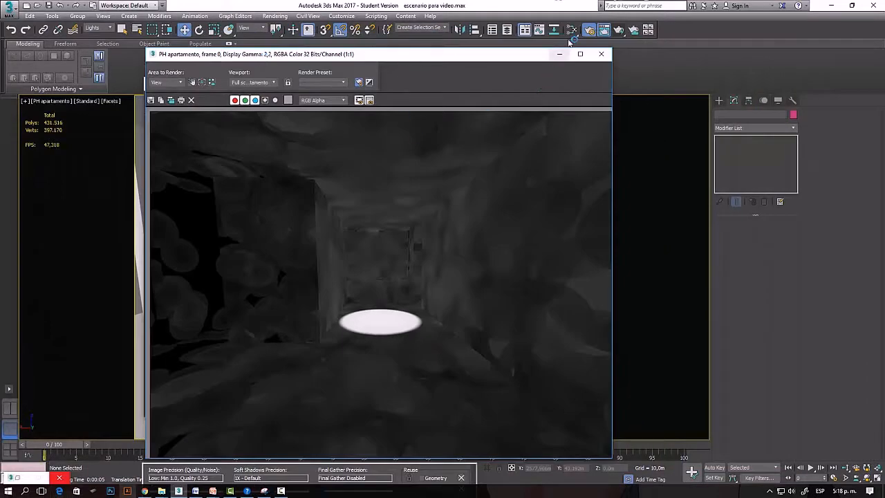
{"action": "left_click", "coordinate": [601, 54]}
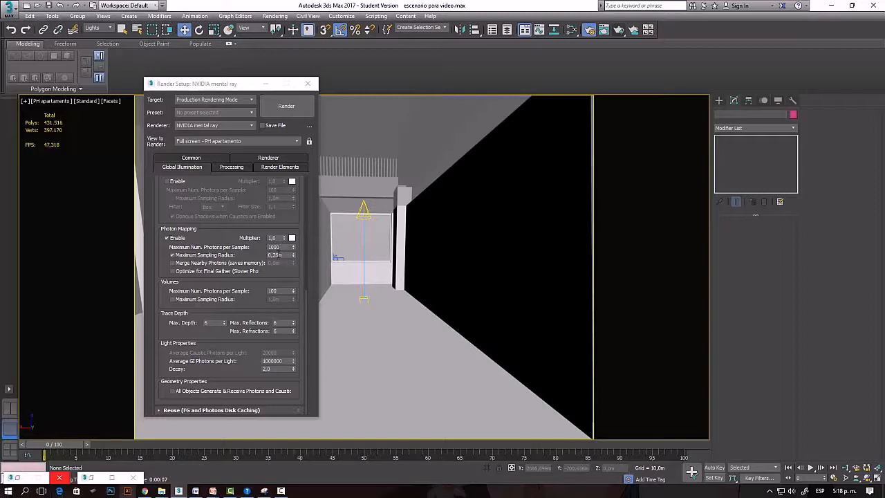
Set the photon mapping Maximum Sampling Radius to 0,46 m and Maximum Num. Photons per Sample to 500.
{"action": "double_click", "coordinate": [274, 256]}
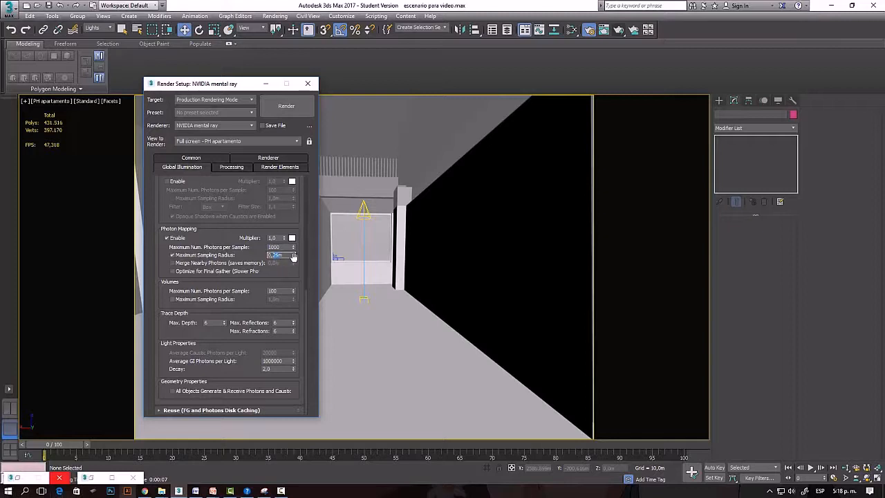
{"action": "left_click", "coordinate": [293, 254]}
{"action": "left_click_drag", "start_coordinate": [283, 247], "coordinate": [251, 246]}
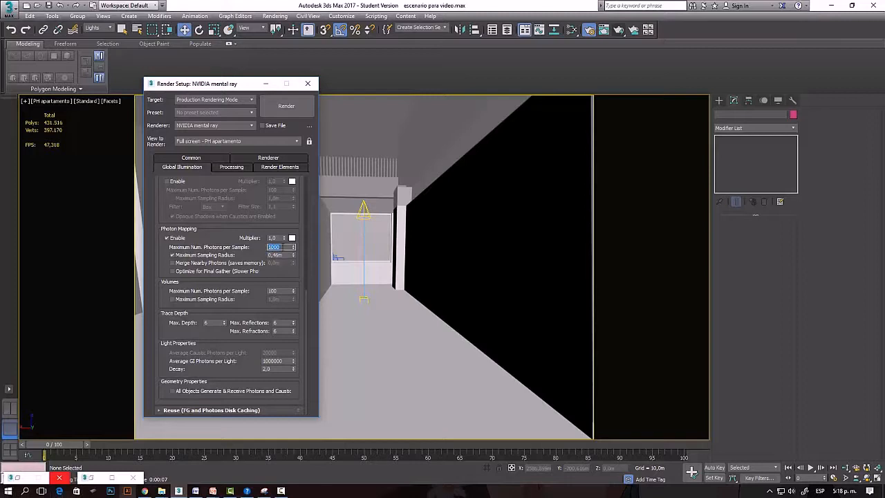
{"action": "type", "text": "0"}
{"action": "key", "text": "BackSpace"}
{"action": "key", "text": "BackSpace"}
{"action": "left_click", "coordinate": [365, 311]}
Render the PH apartamento view with 500 photons per sample and inspect the result at full size.
{"action": "left_click", "coordinate": [603, 31]}
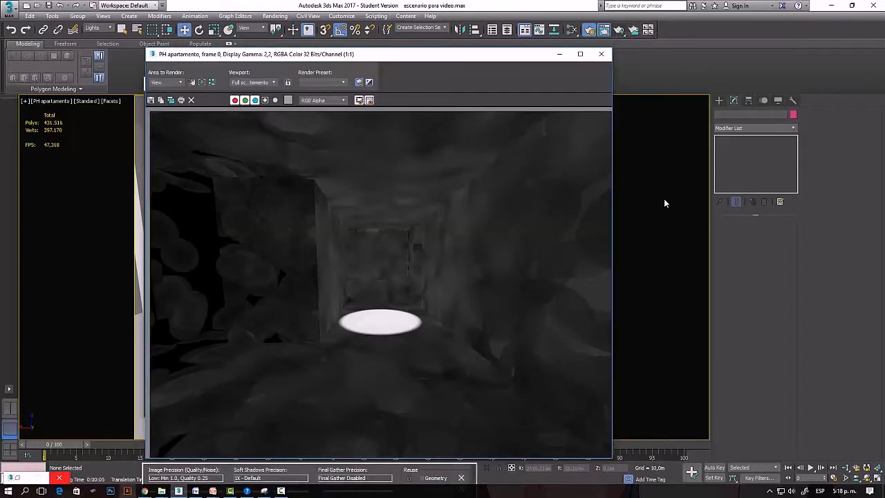
{"action": "left_click", "coordinate": [620, 30]}
{"action": "left_click", "coordinate": [623, 33]}
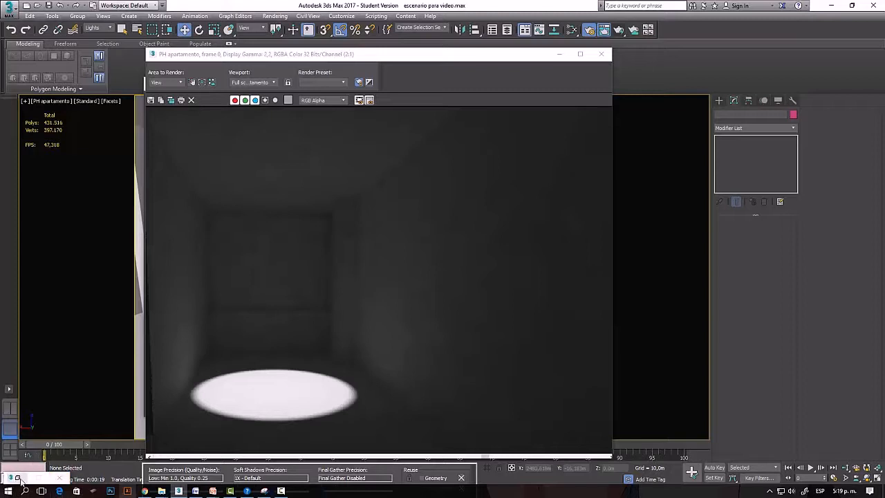
{"action": "key", "text": "8"}
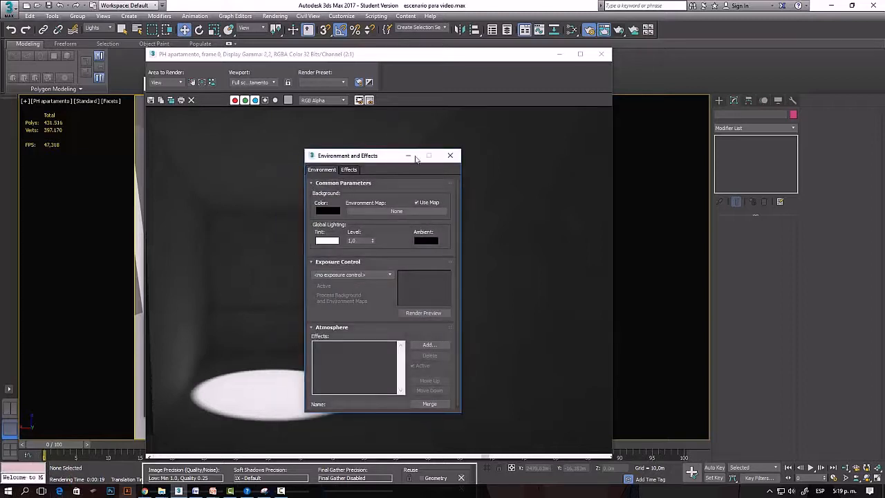
{"action": "left_click", "coordinate": [450, 155]}
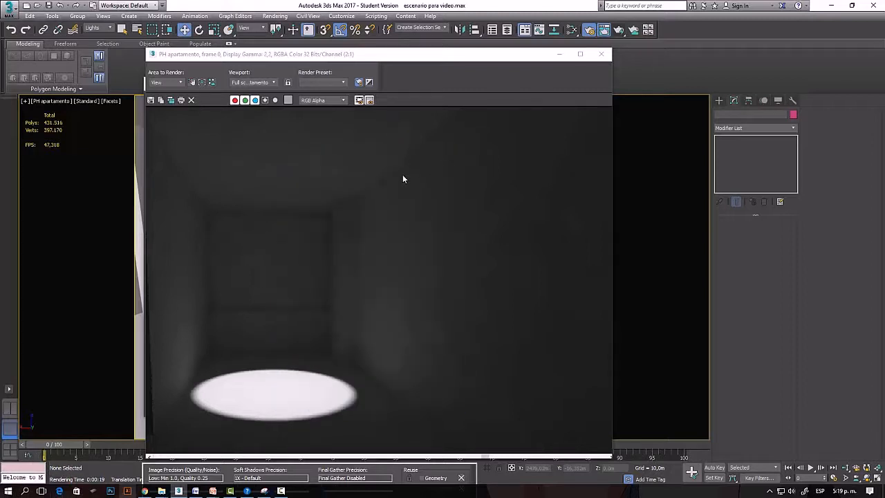
{"action": "scroll", "coordinate": [403, 177], "scroll_direction": "down", "scroll_amount": 1}
{"action": "left_click", "coordinate": [420, 61]}
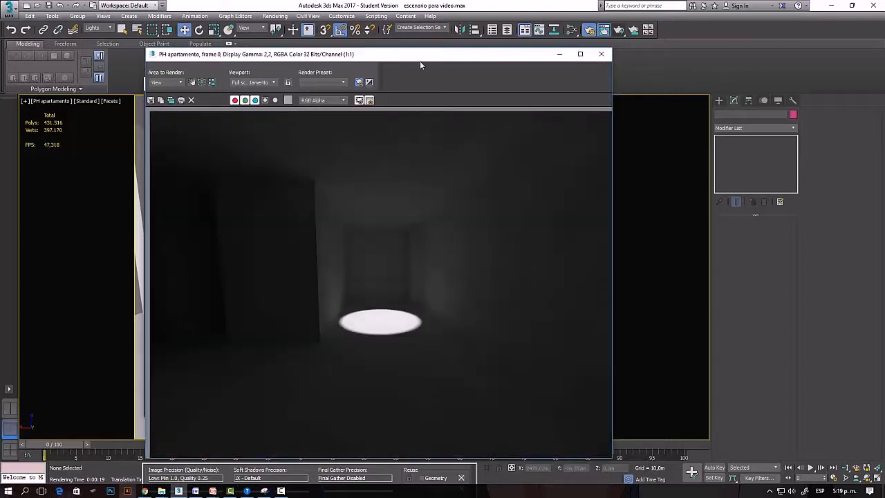
Move the render clear of the photon mapping settings and set Maximum Num. Photons per Sample to 10000.
{"action": "left_click_drag", "start_coordinate": [420, 61], "coordinate": [611, 54]}
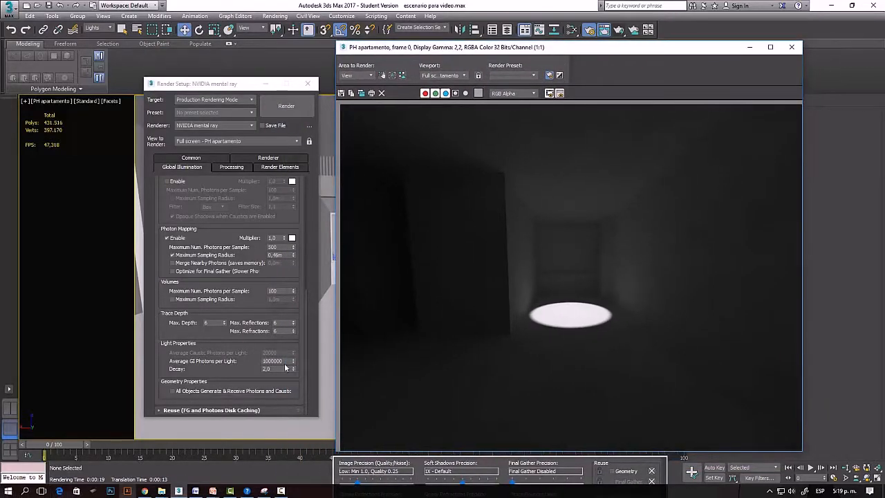
{"action": "left_click", "coordinate": [271, 361]}
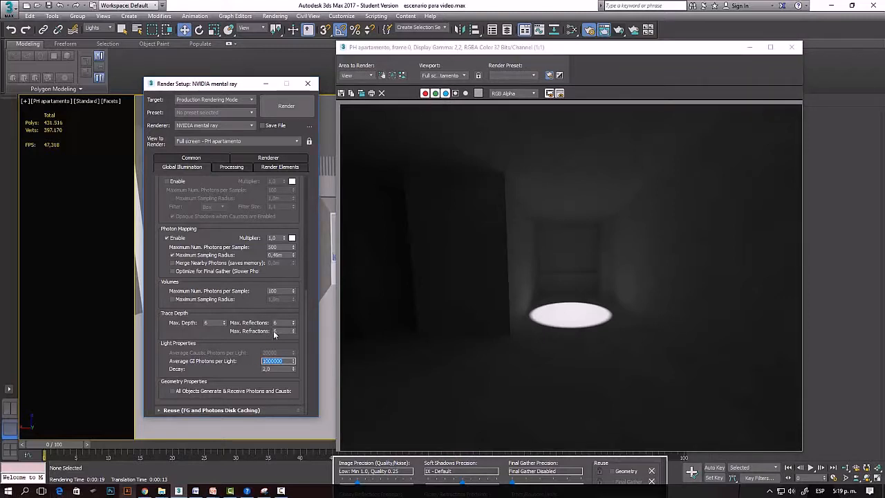
{"action": "left_click", "coordinate": [277, 247]}
{"action": "double_click", "coordinate": [281, 360]}
{"action": "double_click", "coordinate": [281, 247]}
{"action": "left_click_drag", "start_coordinate": [282, 247], "coordinate": [263, 247]}
{"action": "type", "text": "50"}
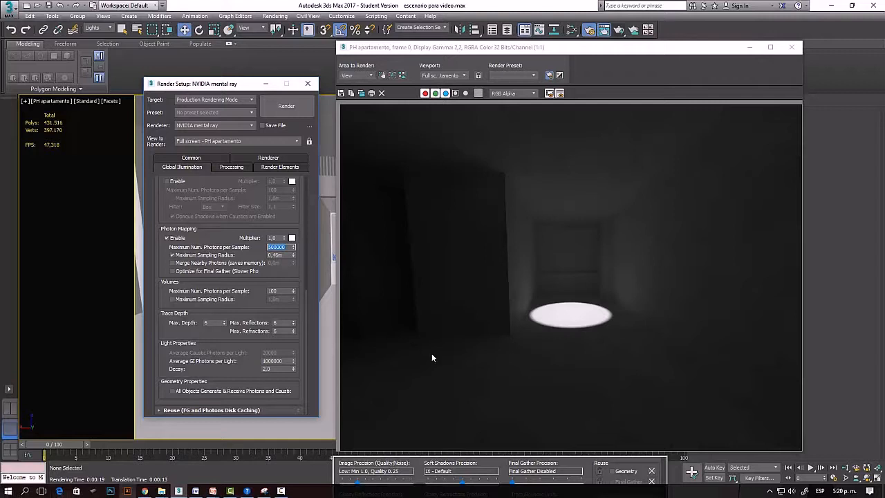
{"action": "type", "text": "1"}
{"action": "left_click", "coordinate": [284, 256]}
{"action": "left_click", "coordinate": [102, 255]}
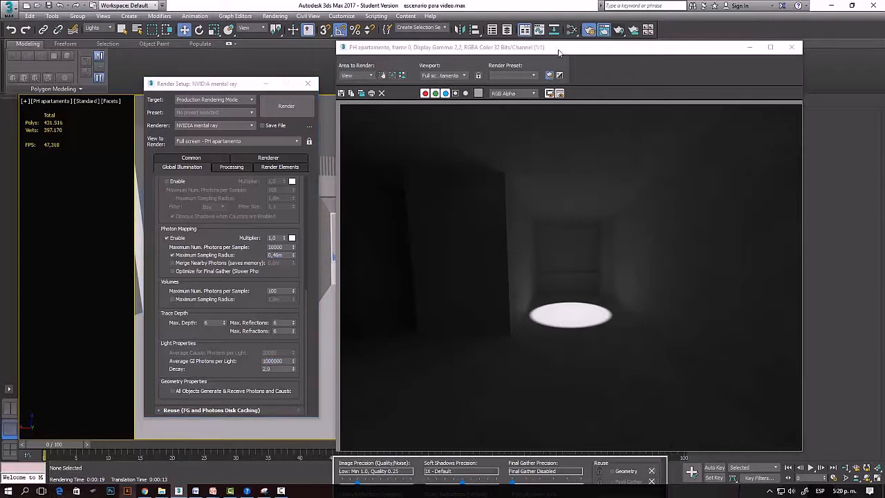
Render the PH apartamento view with 10000 photons per sample and clone the rendered frame window.
{"action": "left_click", "coordinate": [619, 31]}
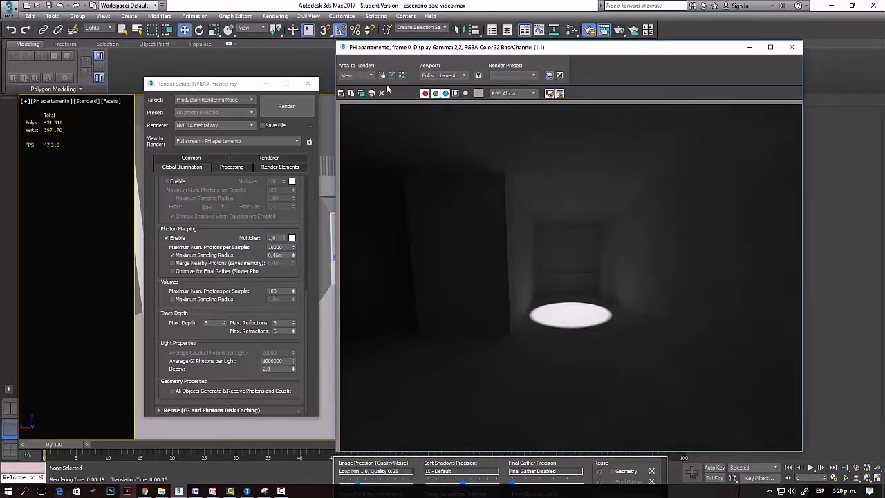
{"action": "left_click", "coordinate": [362, 96]}
{"action": "left_click", "coordinate": [361, 95]}
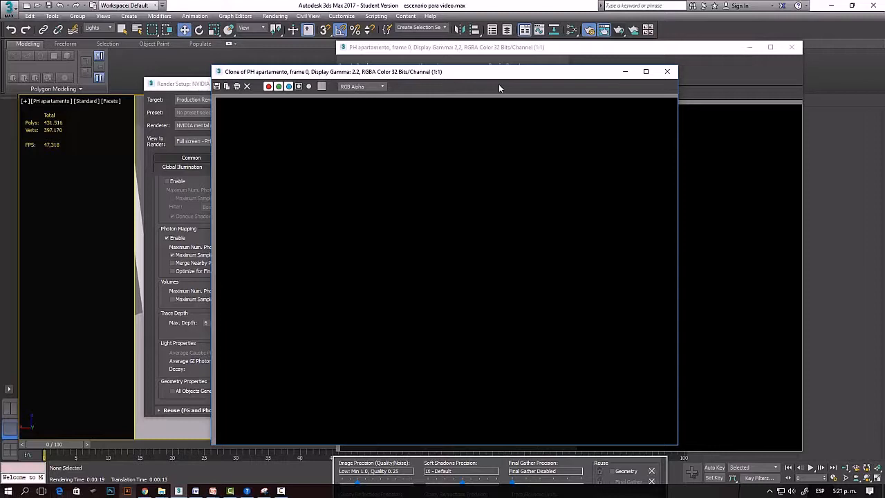
{"action": "left_click", "coordinate": [654, 46]}
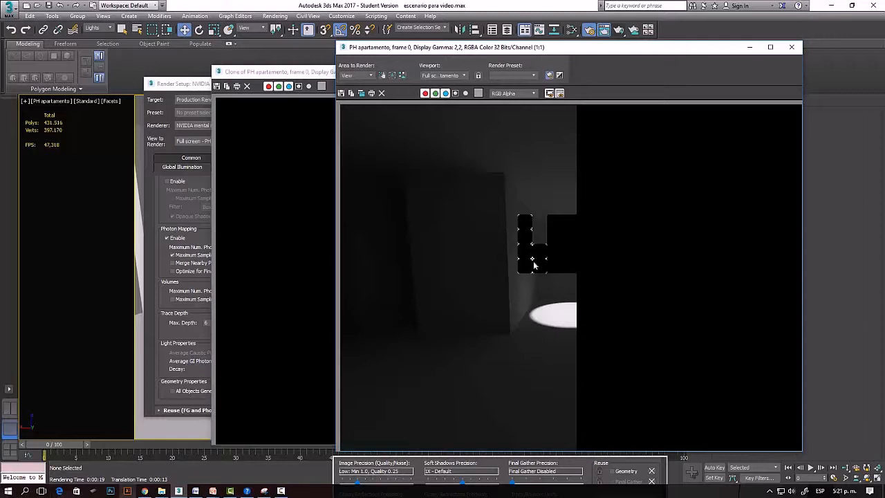
Examine the wall shading and corners of the 10000-photon render at several magnifications against its photon mapping settings.
{"action": "scroll", "coordinate": [545, 260], "scroll_direction": "up", "scroll_amount": 4}
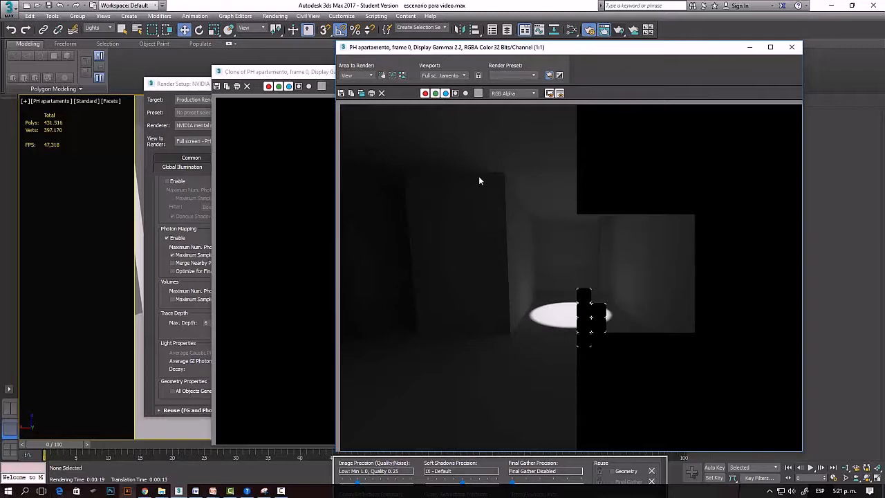
{"action": "scroll", "coordinate": [460, 143], "scroll_direction": "up", "scroll_amount": 3}
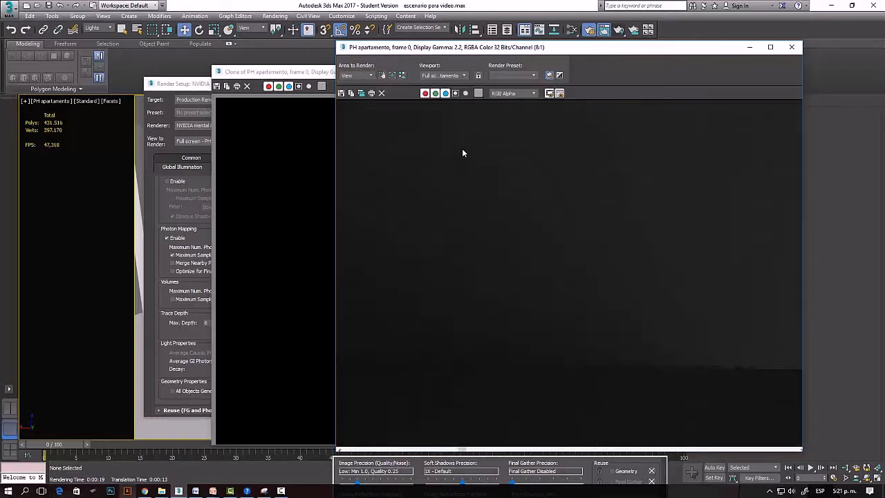
{"action": "scroll", "coordinate": [466, 156], "scroll_direction": "down", "scroll_amount": 3}
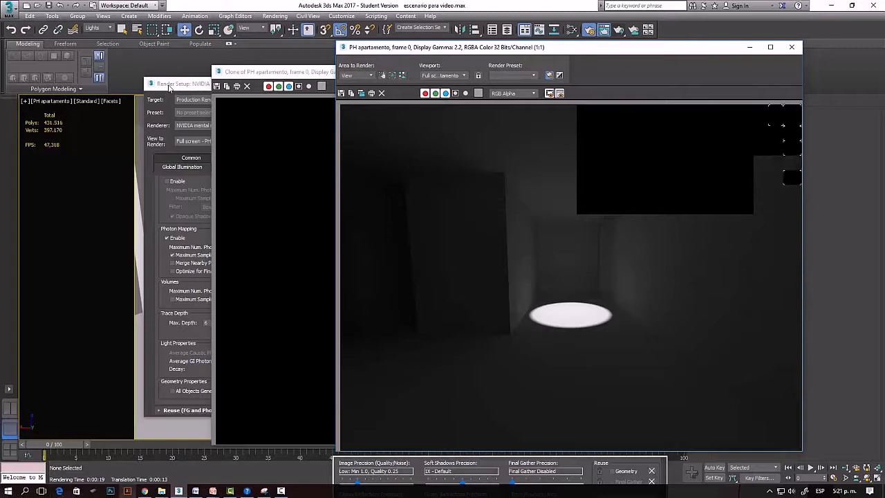
{"action": "left_click", "coordinate": [170, 84]}
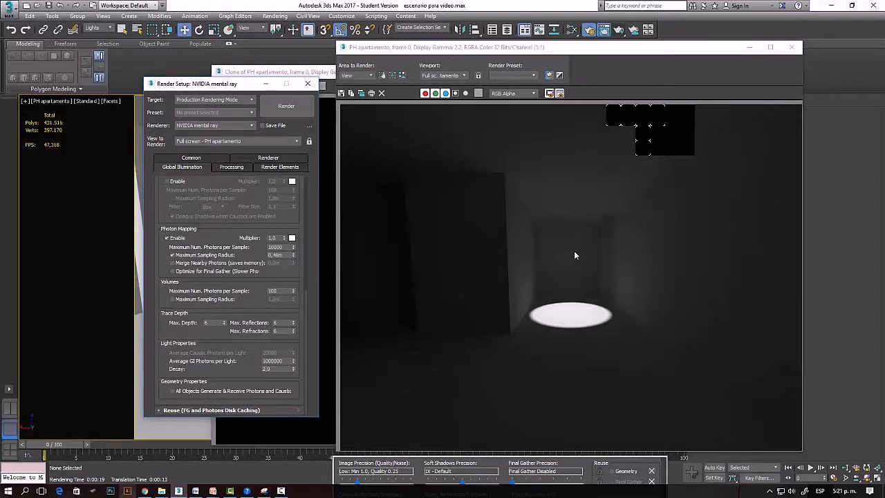
{"action": "left_click", "coordinate": [453, 299]}
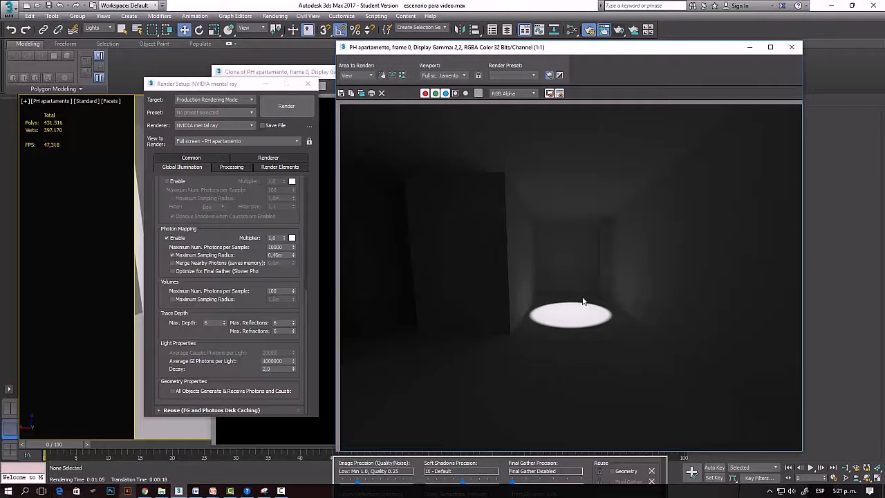
{"action": "scroll", "coordinate": [591, 290], "scroll_direction": "up", "scroll_amount": 1}
{"action": "scroll", "coordinate": [591, 291], "scroll_direction": "down", "scroll_amount": 1}
{"action": "scroll", "coordinate": [584, 304], "scroll_direction": "down", "scroll_amount": 1}
{"action": "scroll", "coordinate": [579, 308], "scroll_direction": "up", "scroll_amount": 1}
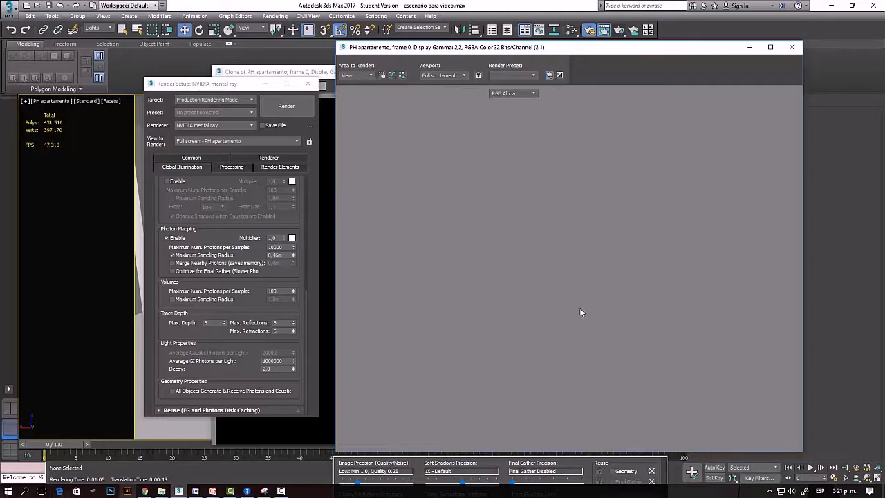
{"action": "scroll", "coordinate": [581, 312], "scroll_direction": "down", "scroll_amount": 1}
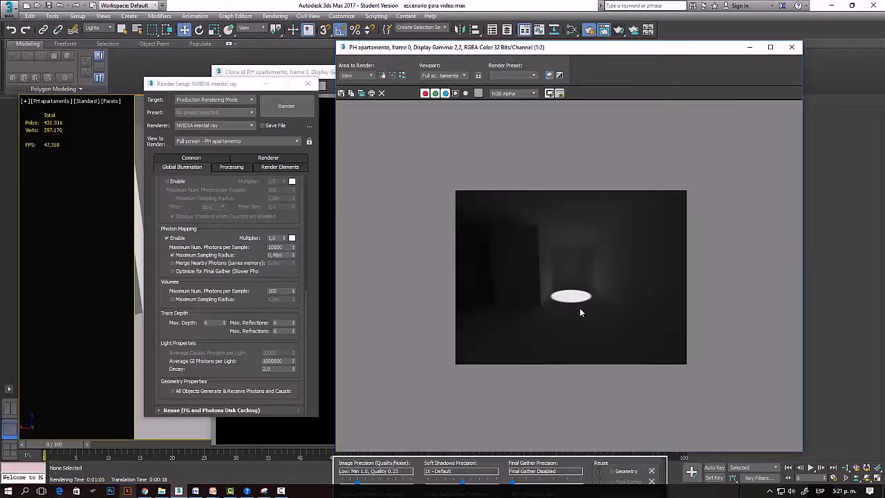
{"action": "scroll", "coordinate": [581, 312], "scroll_direction": "up", "scroll_amount": 1}
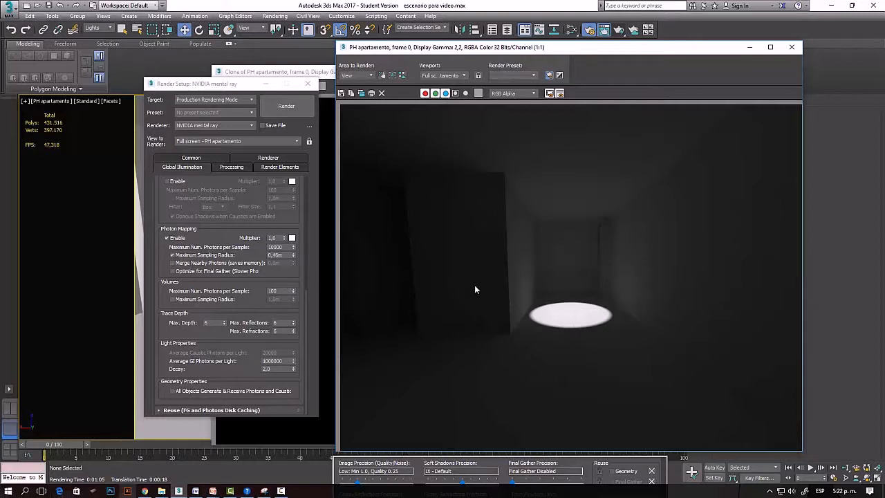
Review the Trace Depth Max. Depth and Average GI Photons per Light settings.
{"action": "double_click", "coordinate": [220, 323]}
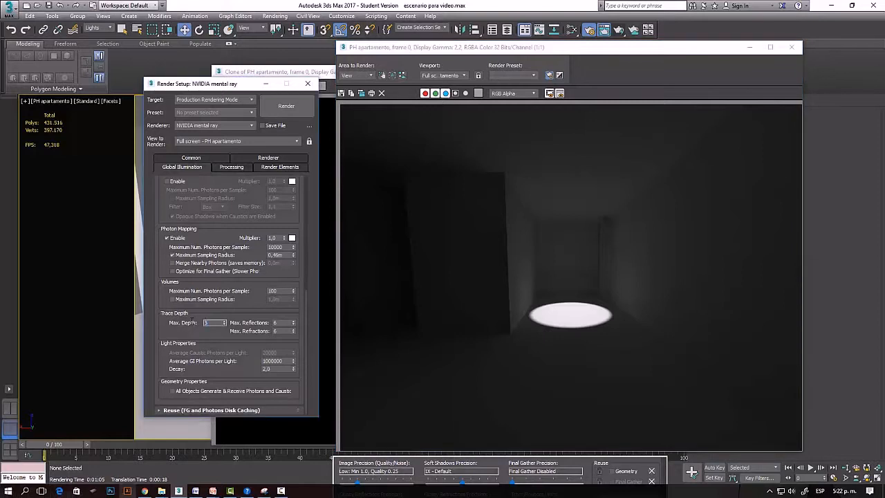
{"action": "double_click", "coordinate": [273, 361]}
{"action": "left_click", "coordinate": [105, 343]}
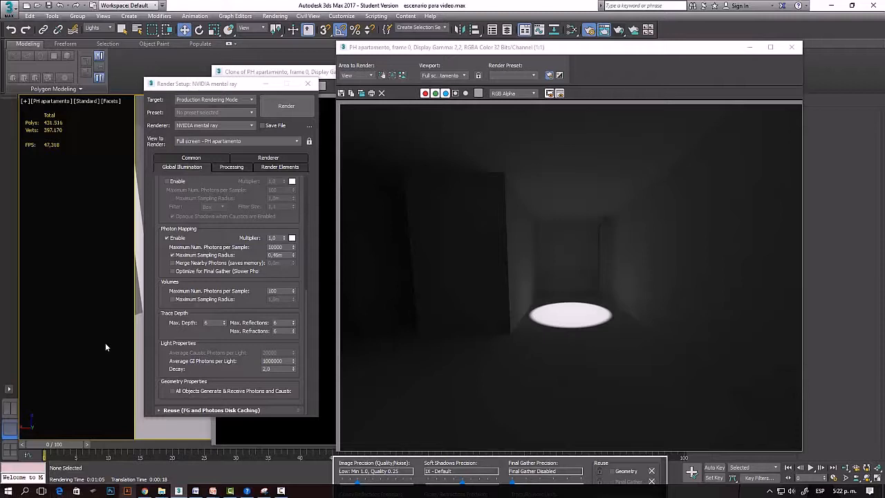
Switch the view to the Camara segundo apartamento camera and render it.
{"action": "key", "text": "c"}
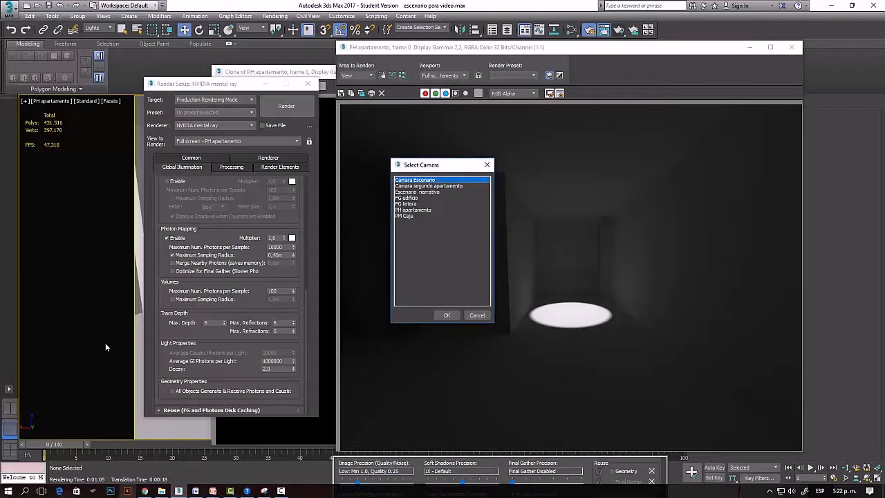
{"action": "key", "text": "Down"}
{"action": "key", "text": "Down"}
{"action": "key", "text": "Down"}
{"action": "key", "text": "Down"}
{"action": "key", "text": "Down"}
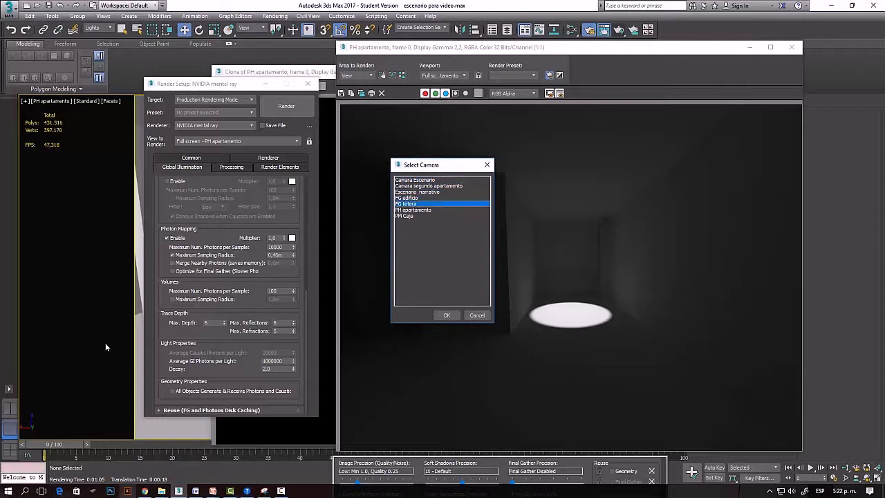
{"action": "key", "text": "Up"}
{"action": "key", "text": "Up"}
{"action": "key", "text": "Up"}
{"action": "key", "text": "Up"}
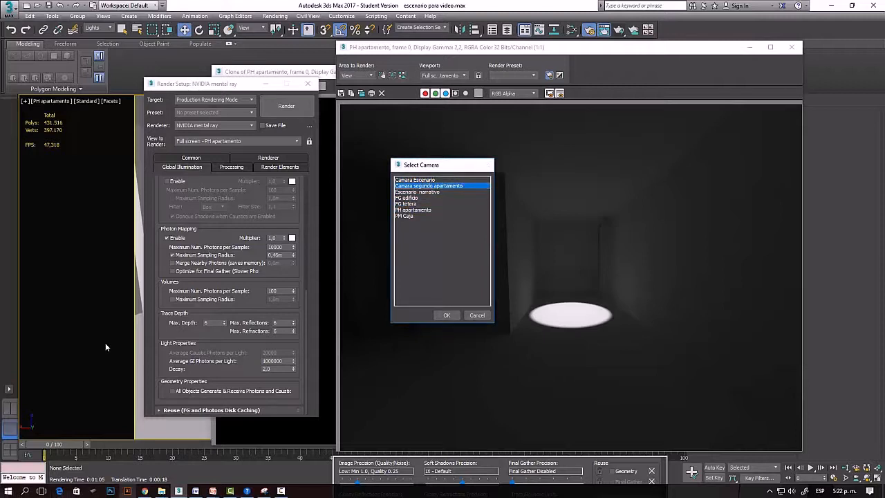
{"action": "key", "text": "Return"}
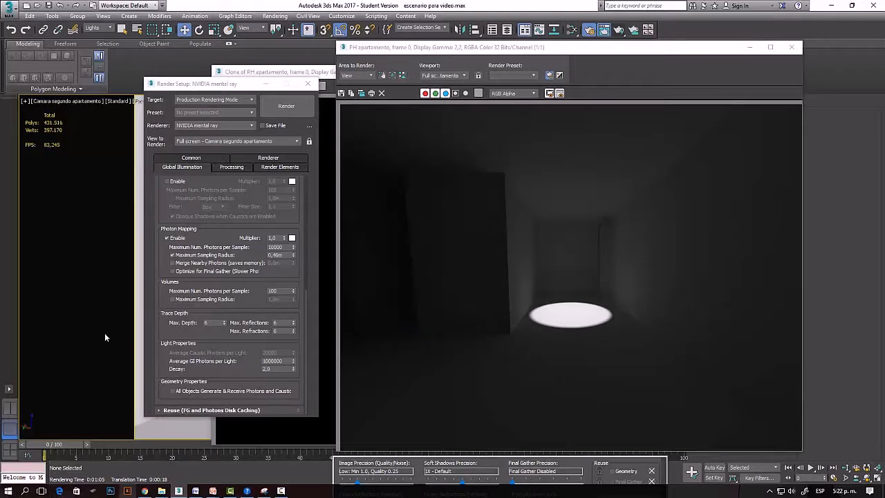
{"action": "left_click", "coordinate": [619, 30]}
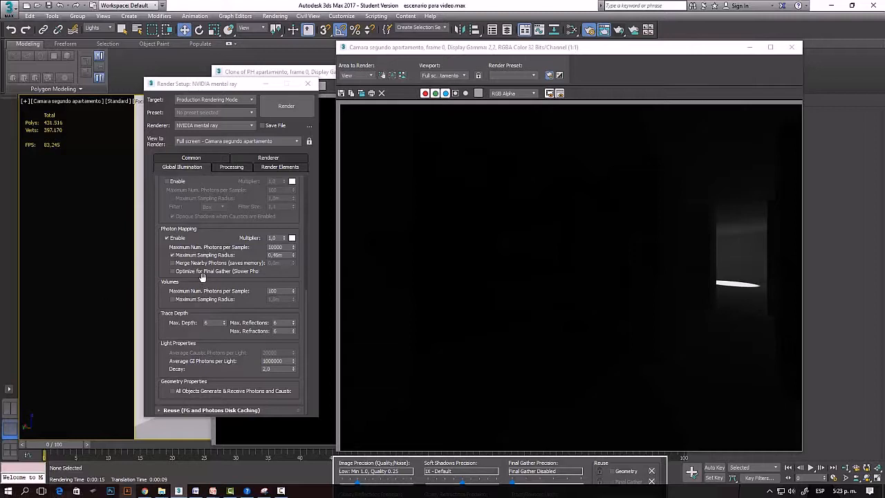
Switch the view back to the PH apartamento camera, render it again and check the light spot up close.
{"action": "key", "text": "c"}
{"action": "key", "text": "Down"}
{"action": "key", "text": "Down"}
{"action": "key", "text": "Down"}
{"action": "key", "text": "Down"}
{"action": "key", "text": "Down"}
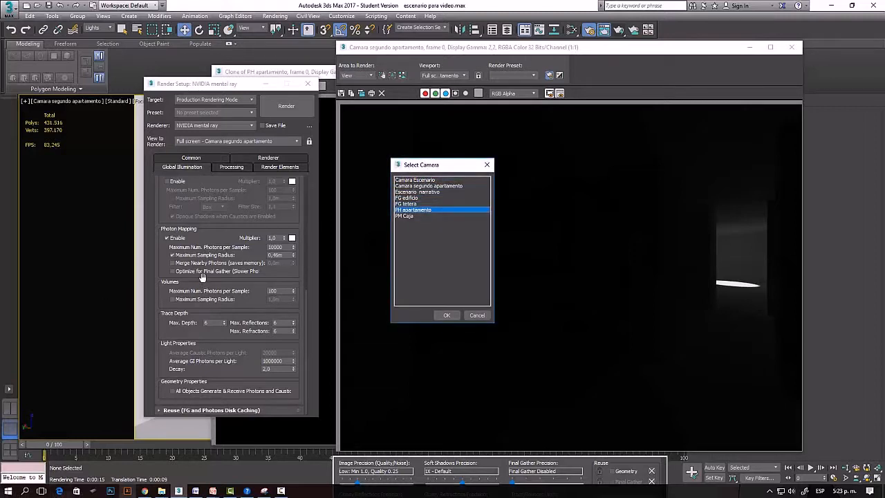
{"action": "key", "text": "Return"}
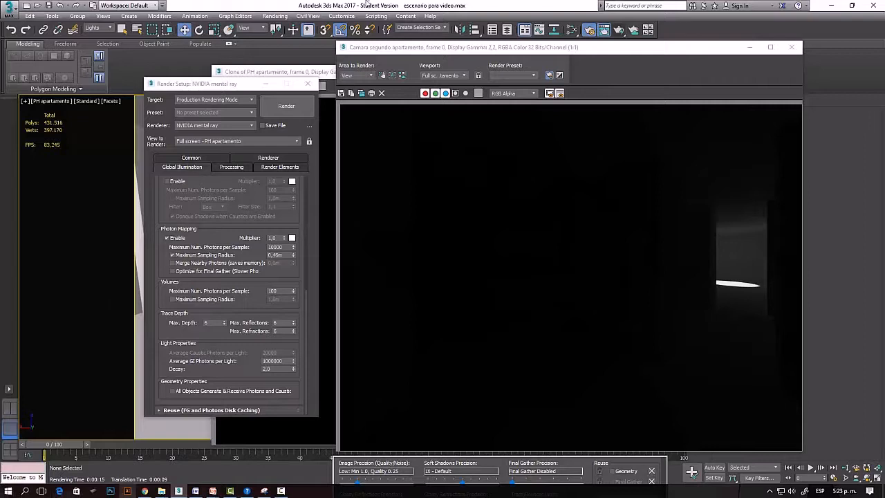
{"action": "left_click", "coordinate": [620, 30]}
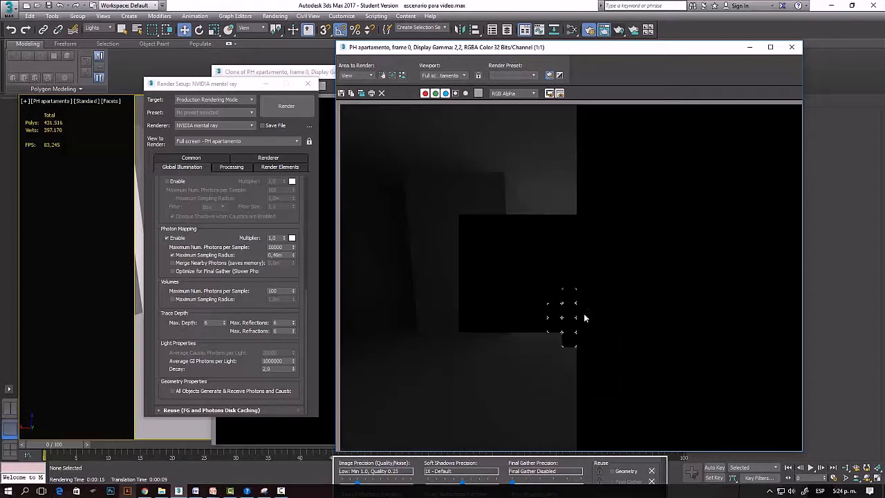
{"action": "scroll", "coordinate": [561, 330], "scroll_direction": "up", "scroll_amount": 1}
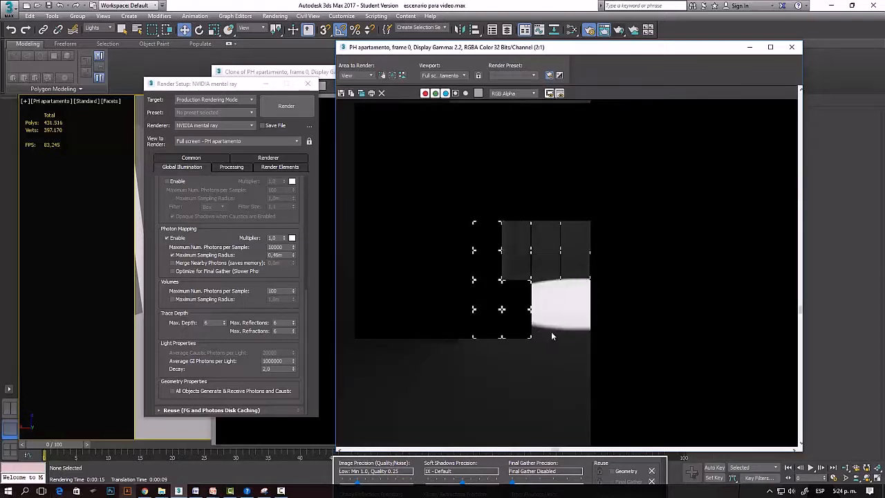
{"action": "scroll", "coordinate": [544, 289], "scroll_direction": "down", "scroll_amount": 1}
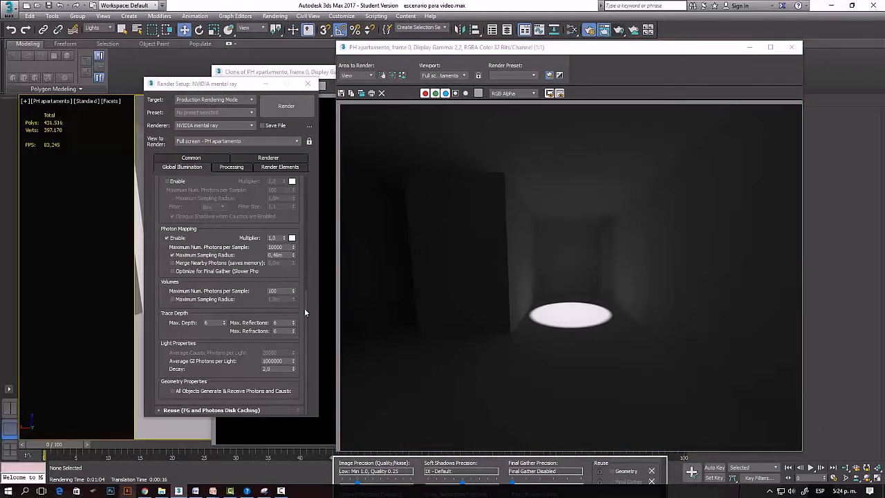
Review the Final Gathering settings and the Caustics & Photon Mapping settings.
{"action": "left_click_drag", "start_coordinate": [307, 304], "coordinate": [310, 195]}
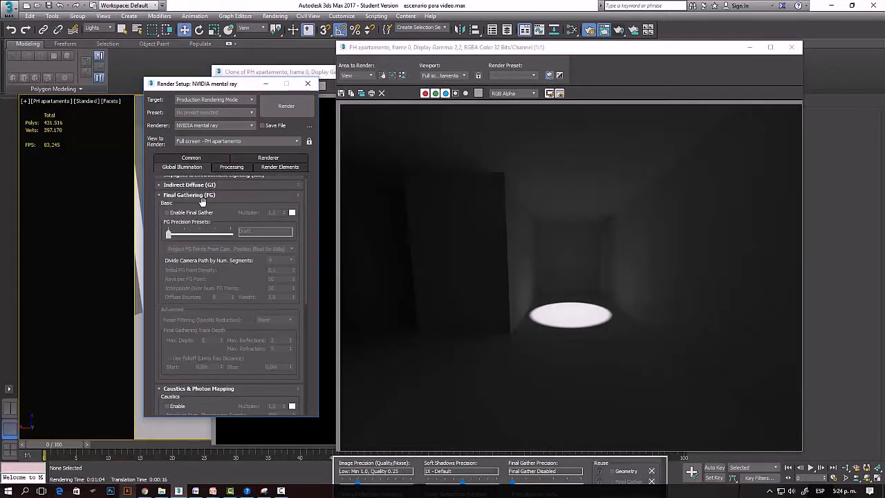
{"action": "left_click", "coordinate": [305, 307]}
{"action": "left_click_drag", "start_coordinate": [305, 303], "coordinate": [314, 192]}
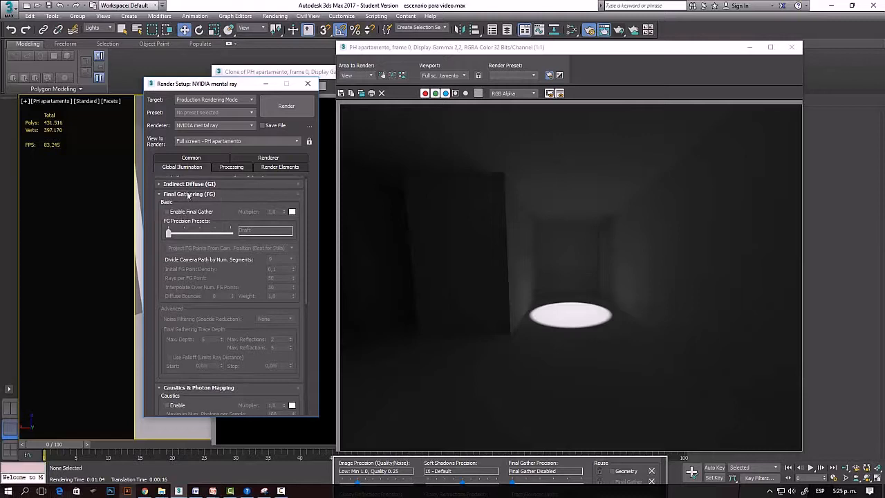
{"action": "left_click_drag", "start_coordinate": [305, 213], "coordinate": [299, 295]}
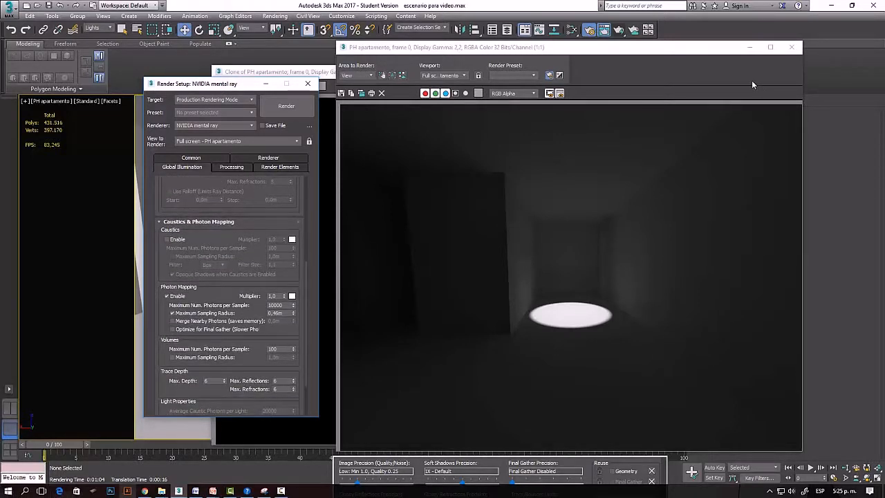